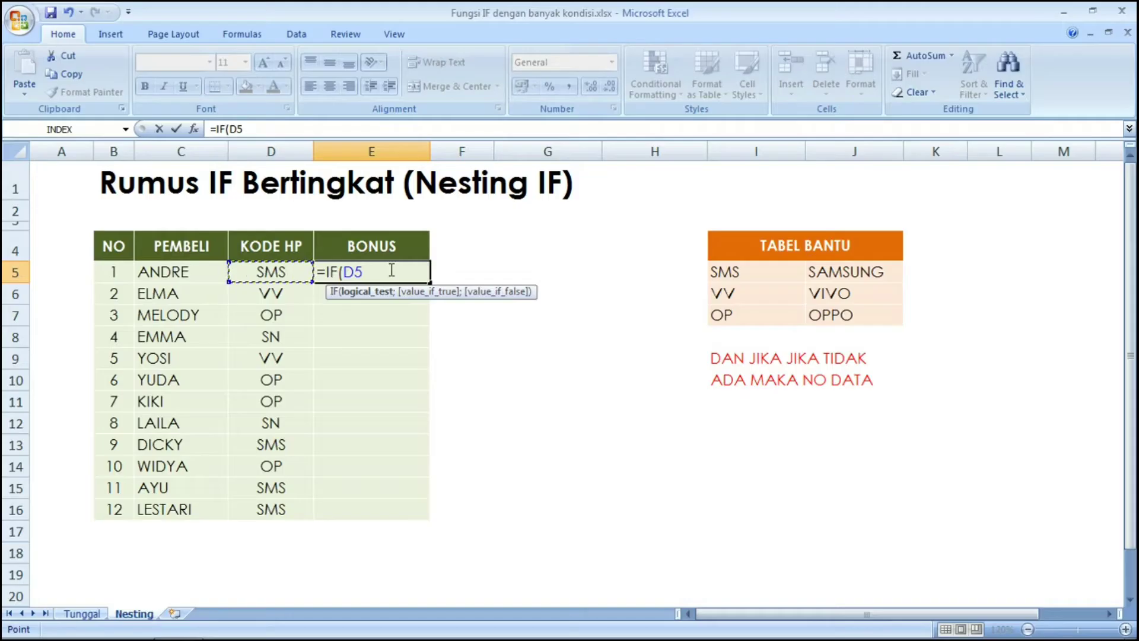
Step: Preview the nested IF mapping "SMS" to "SAMSUNG" and "VV" to "VIVO", testing D5
text(="SMS";"SAMS)
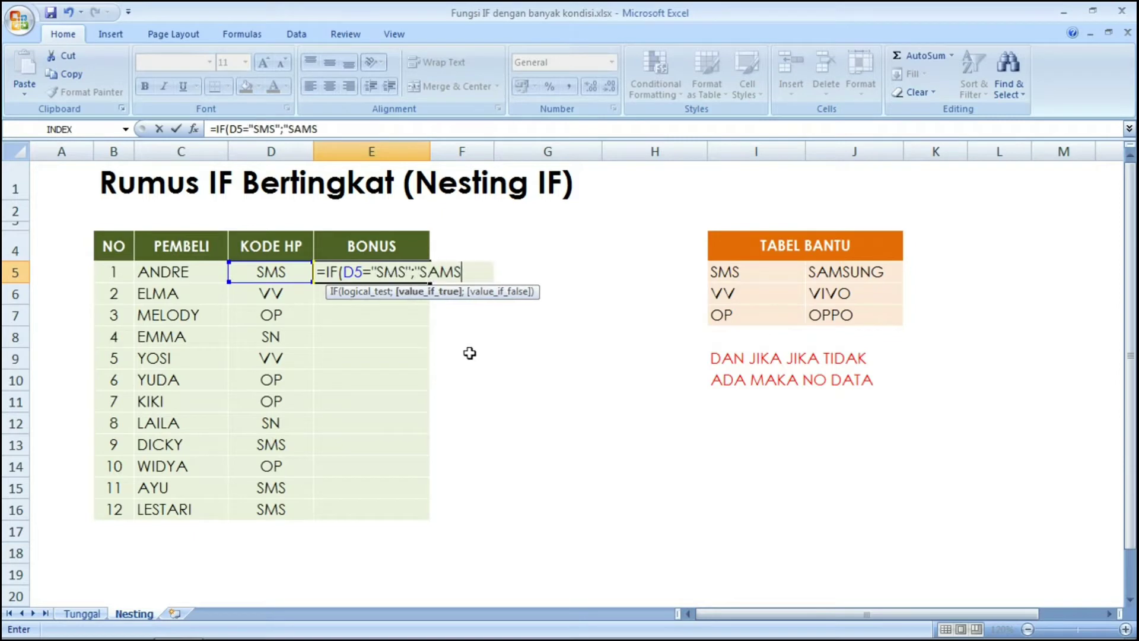
text(UNG";IF()
click(262, 274)
text(="VV";"VIVO")
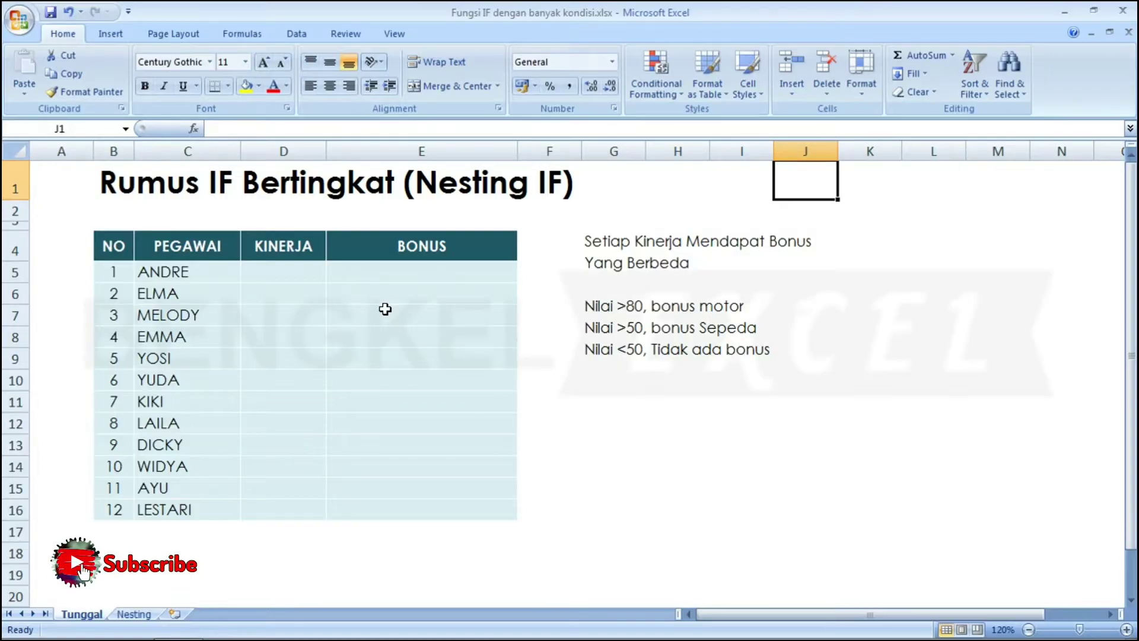
key(Left)
key(Down)
key(Down)
key(Left)
key(Left)
key(Left)
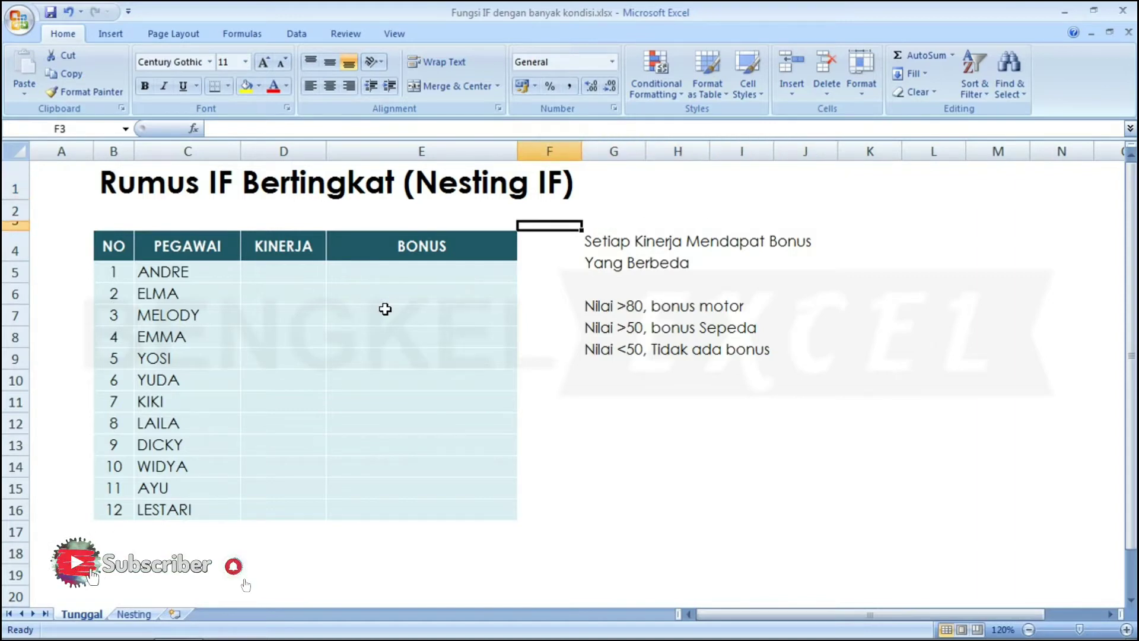
key(Left)
key(Left)
key(Left)
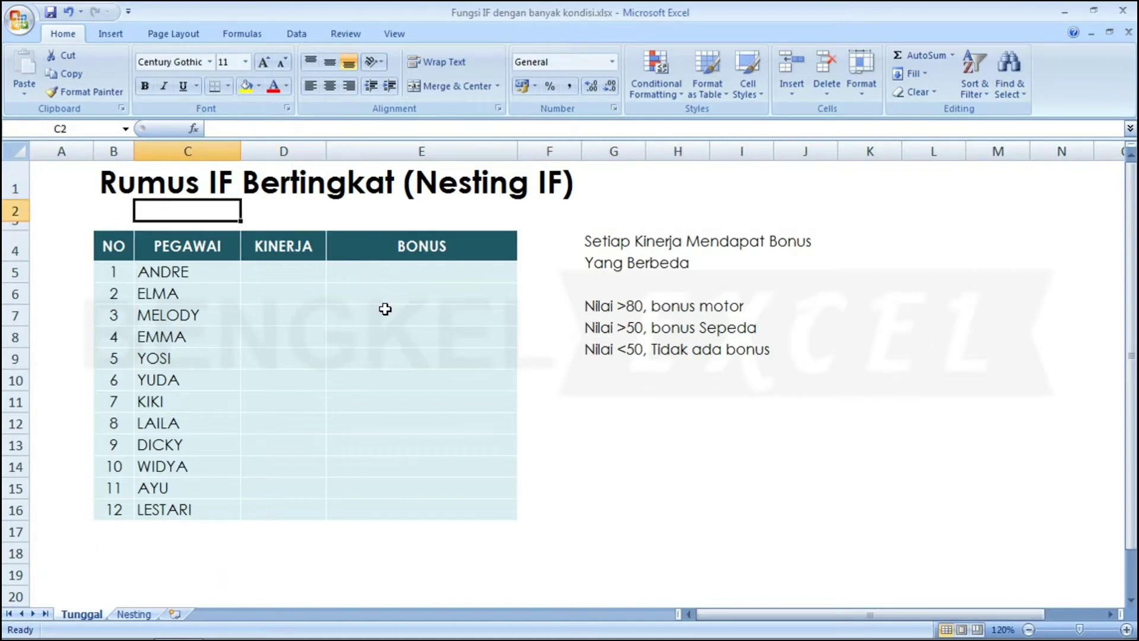
key(Right)
key(Right)
key(Right)
key(Right)
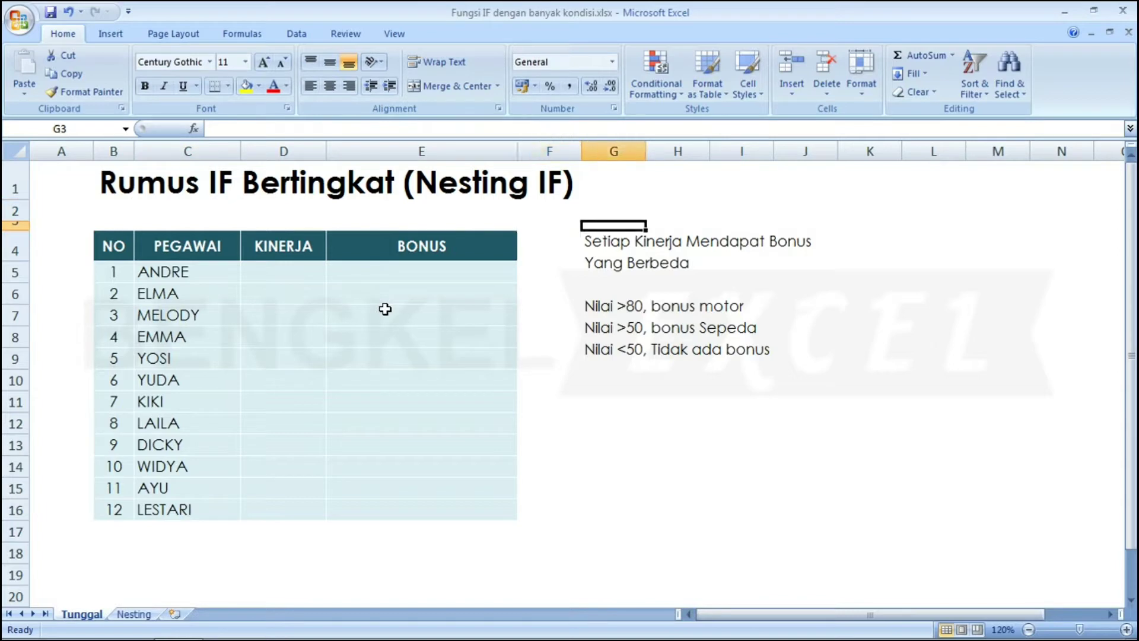
key(Down)
key(Down)
key(Up)
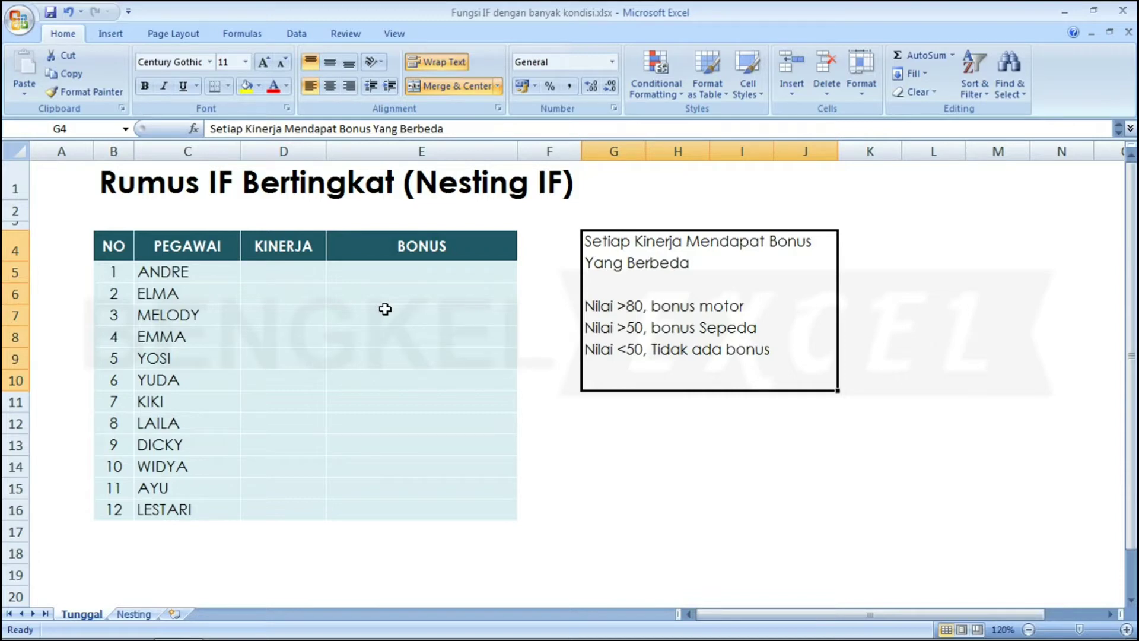
key(Down)
key(Up)
key(Up)
key(Left)
key(Left)
key(Left)
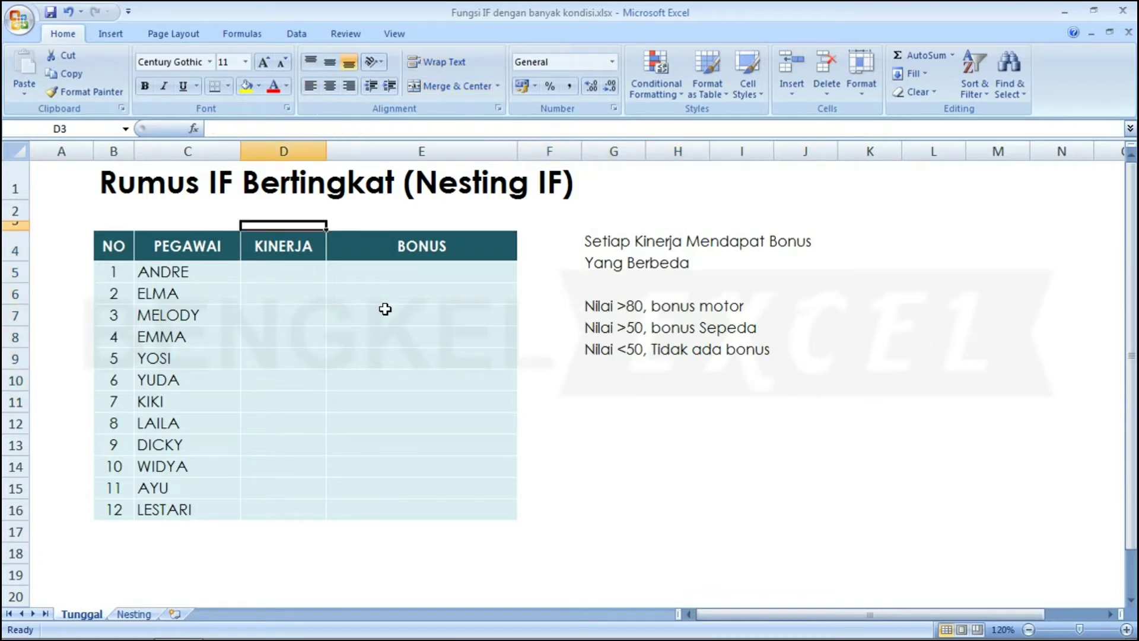
key(Down)
key(Down)
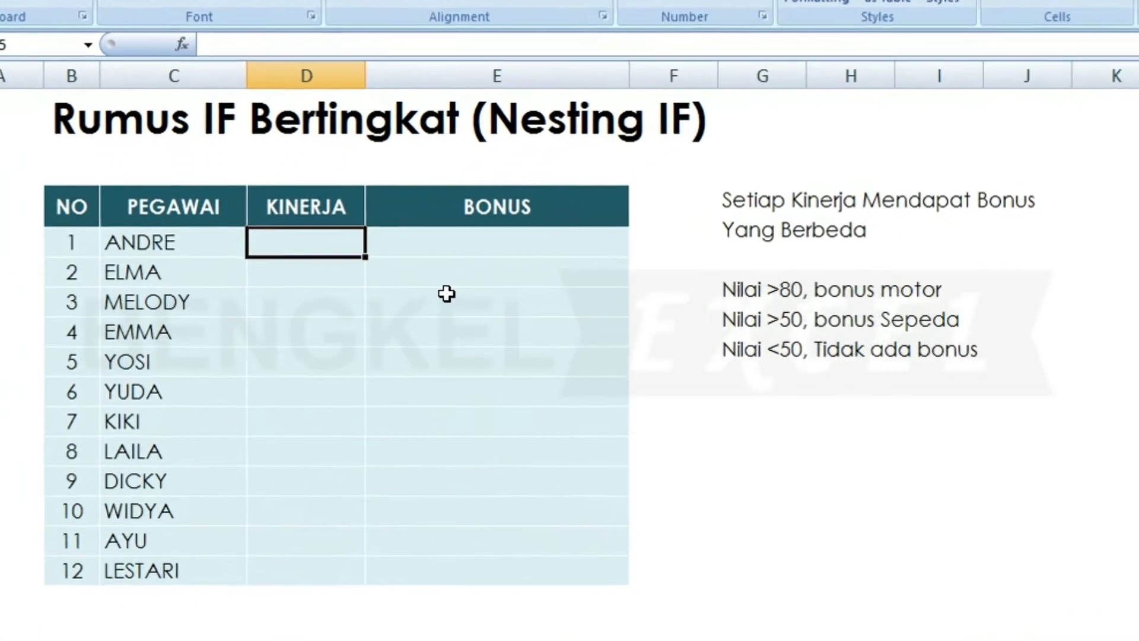
Step: Enter =RANDBETWEEN(30;100) in ANDRE's KINERJA cell D5
text(=ra)
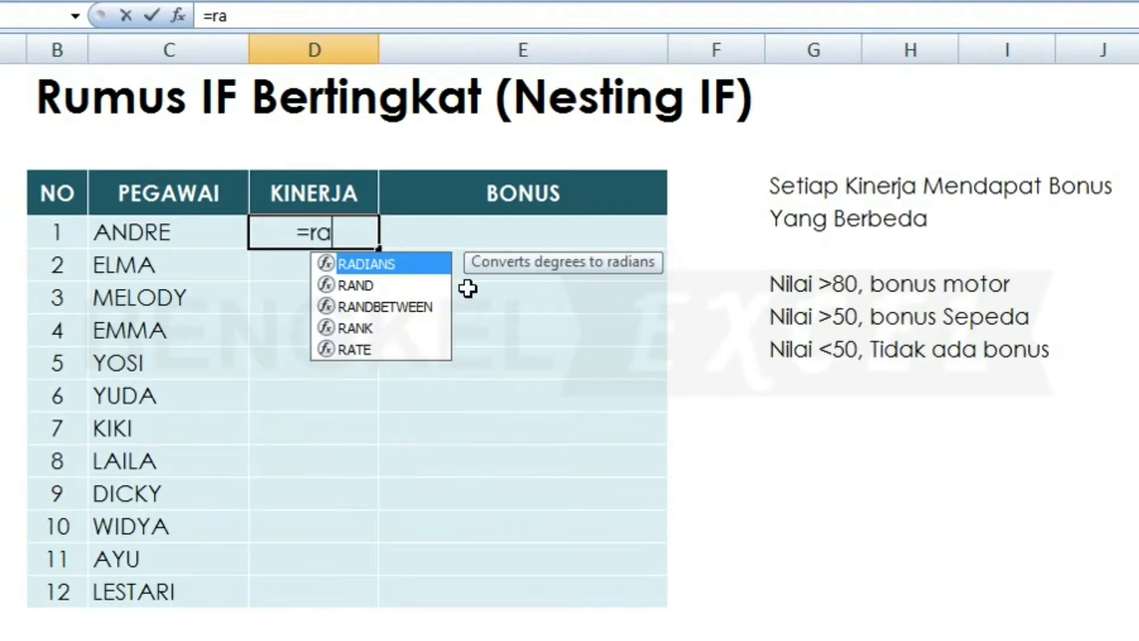
key(Down)
key(Down)
key(Down)
key(Up)
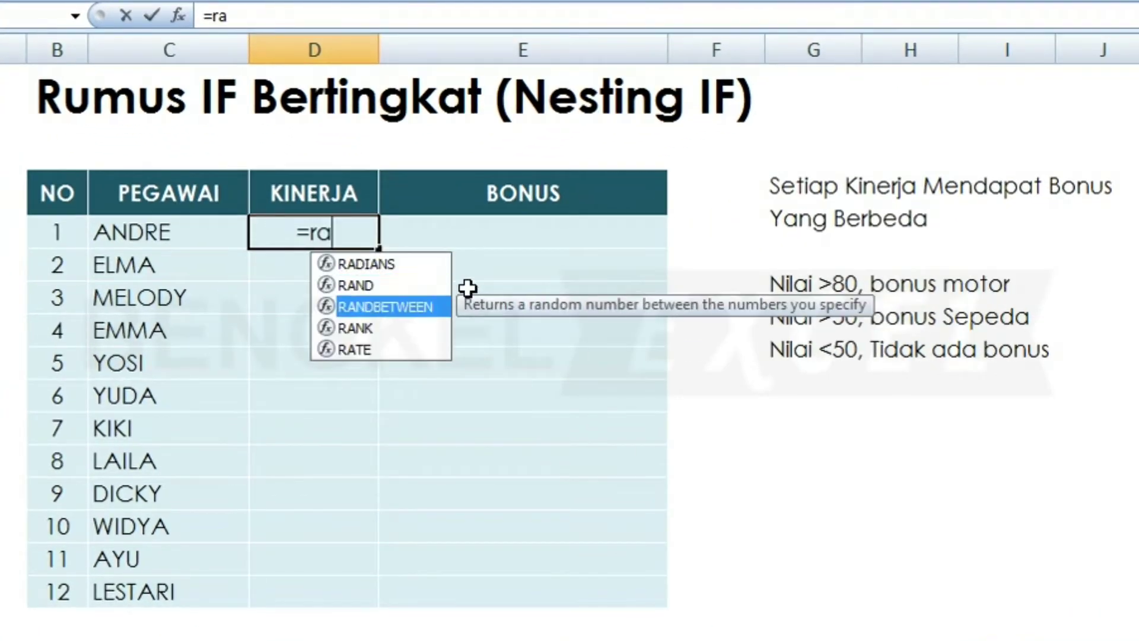
key(Tab)
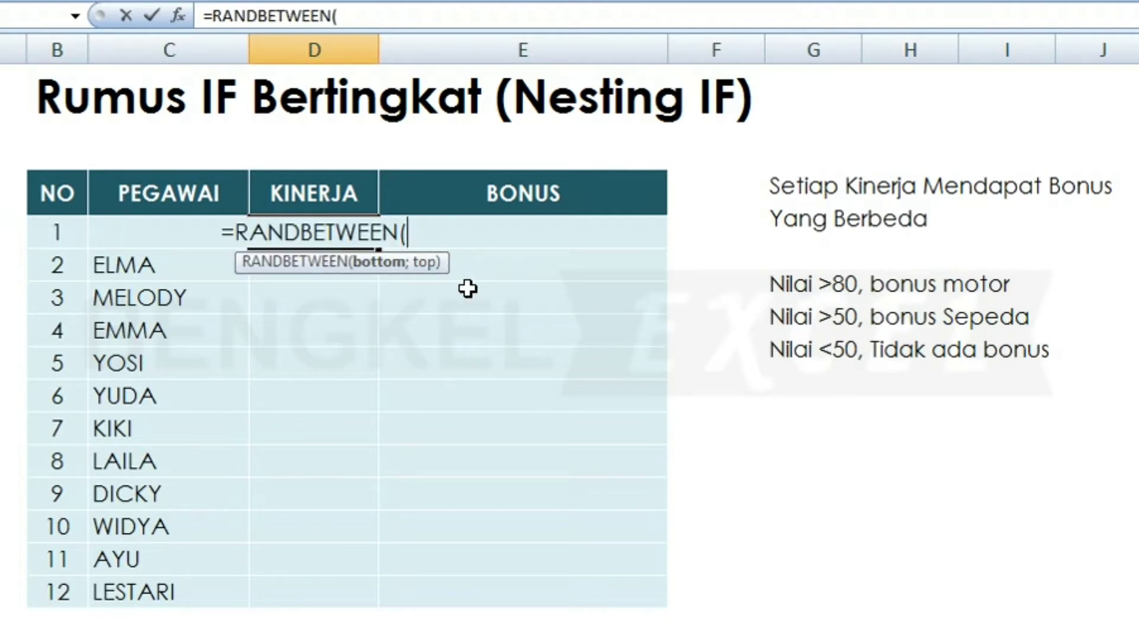
text(30)
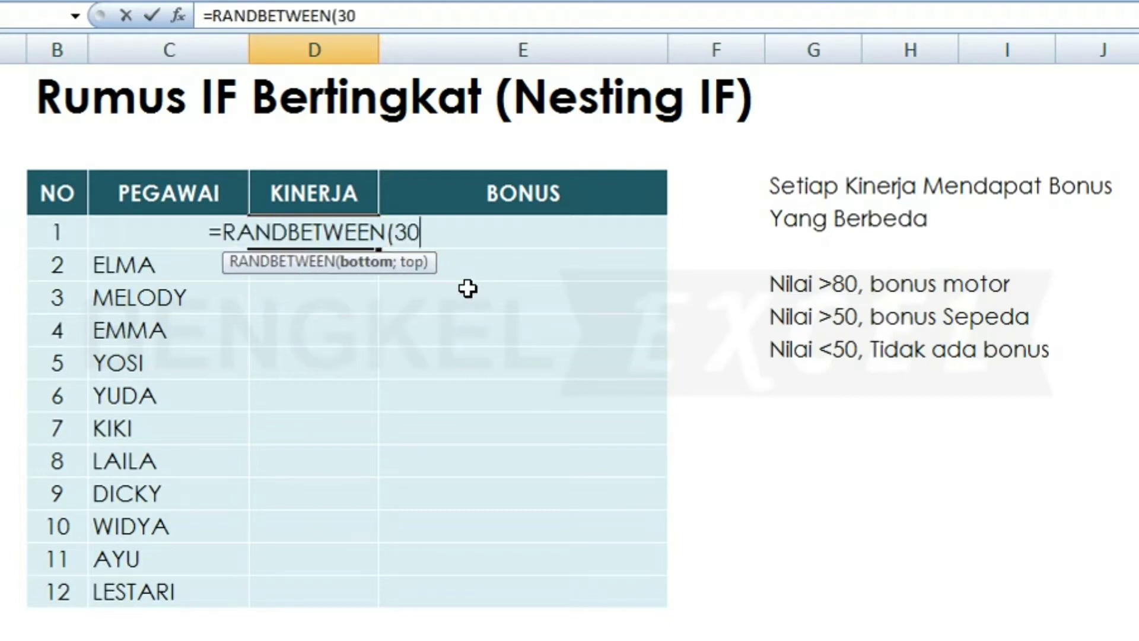
text(;1)
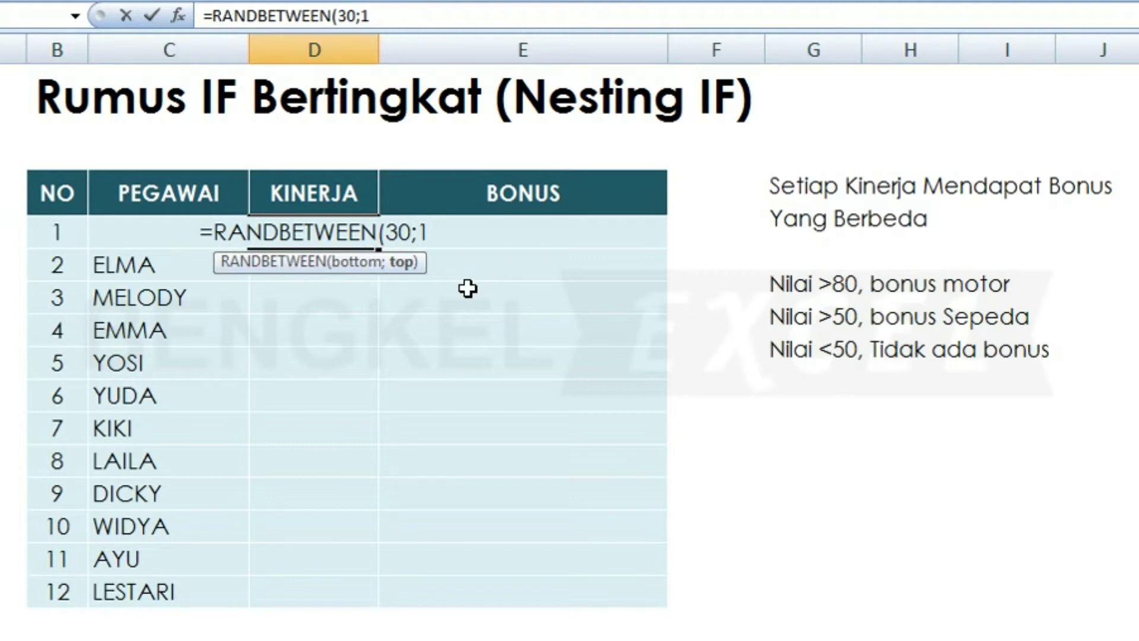
text(00)
key(Return)
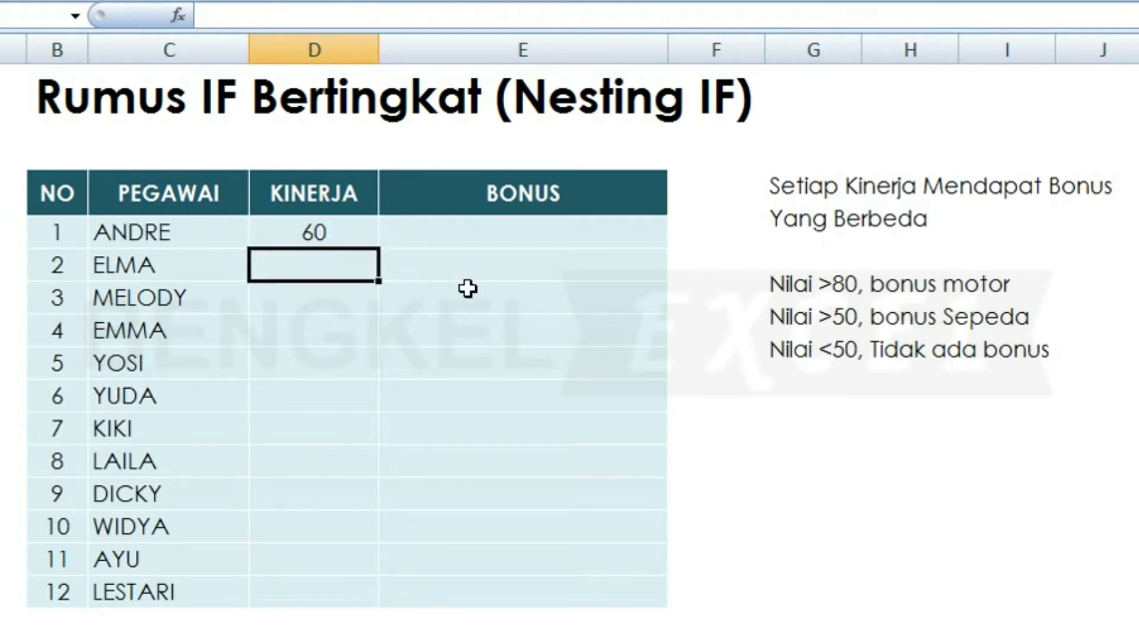
Step: Copy the random score formula down the KINERJA column to D16
click(327, 227)
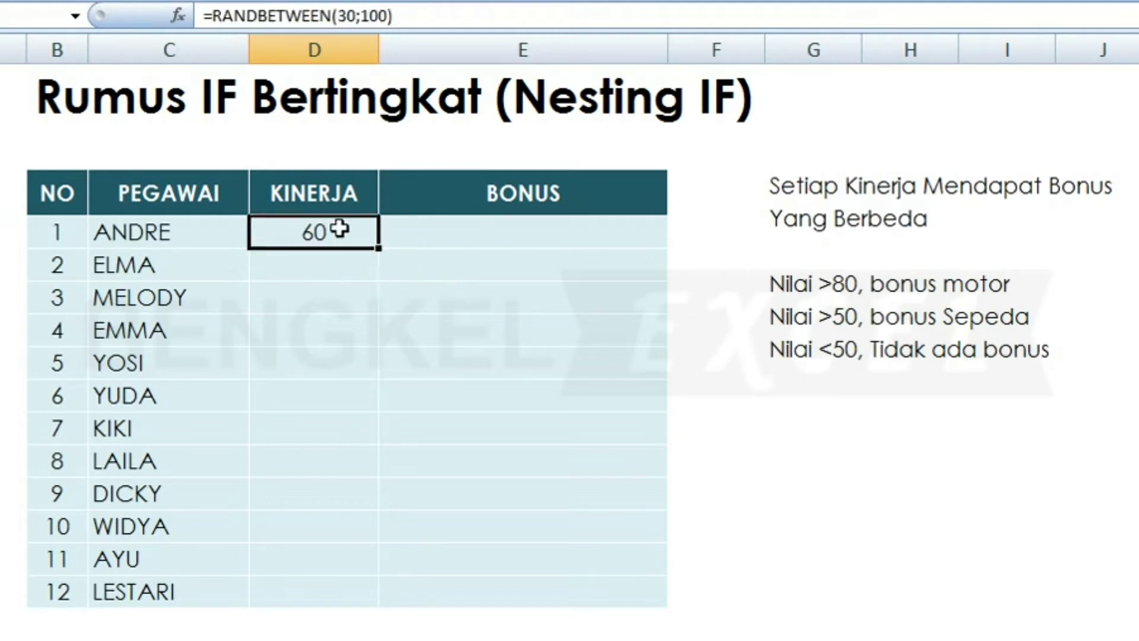
double_click(379, 250)
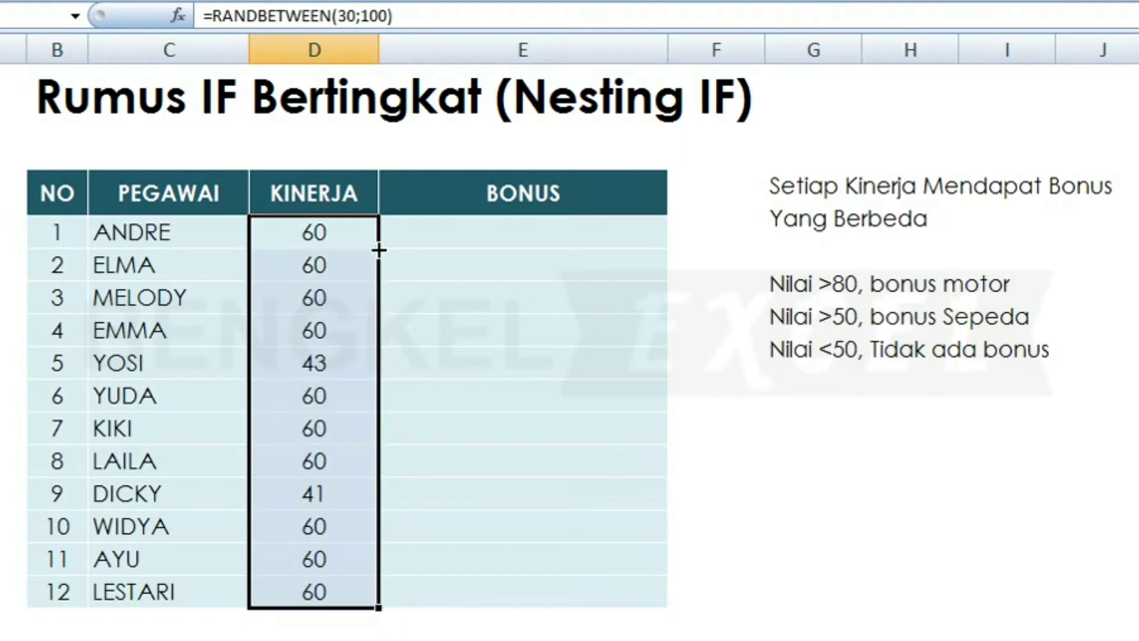
click(440, 230)
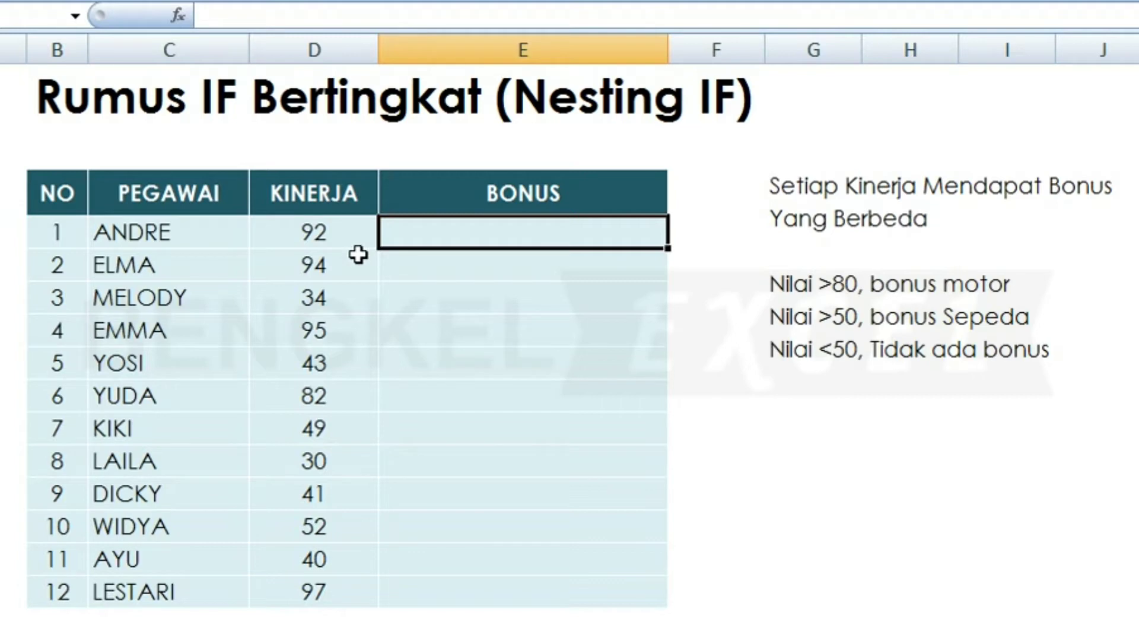
Step: Start E5's formula as =IF(D5>80; to test ANDRE's KINERJA score
text(=)
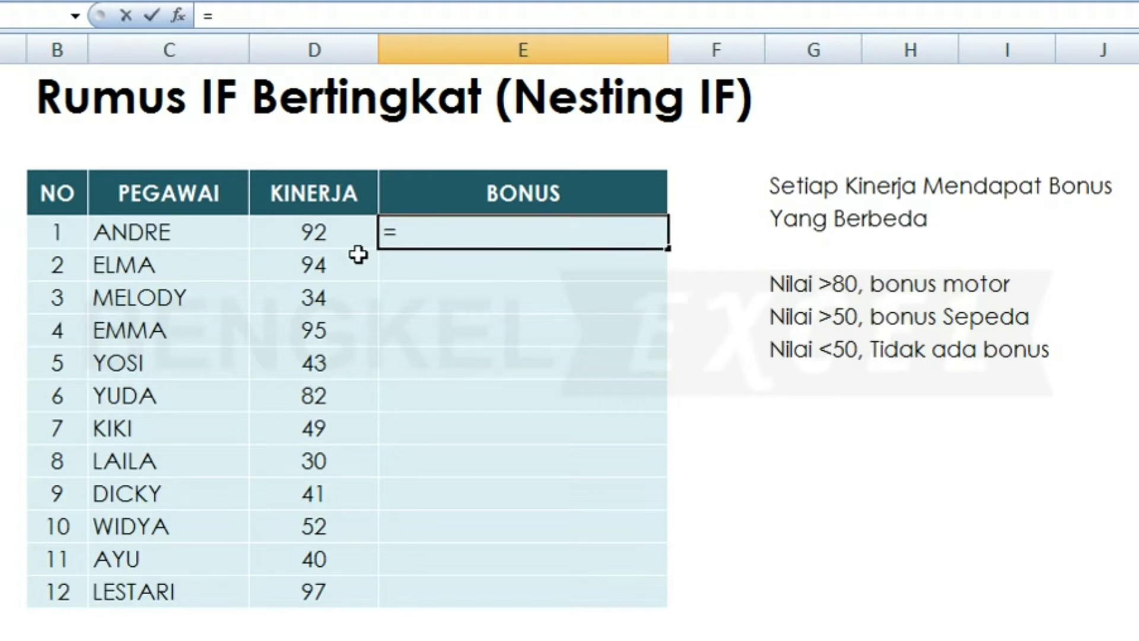
text(iif)
key(BackSpace)
key(BackSpace)
text(f)
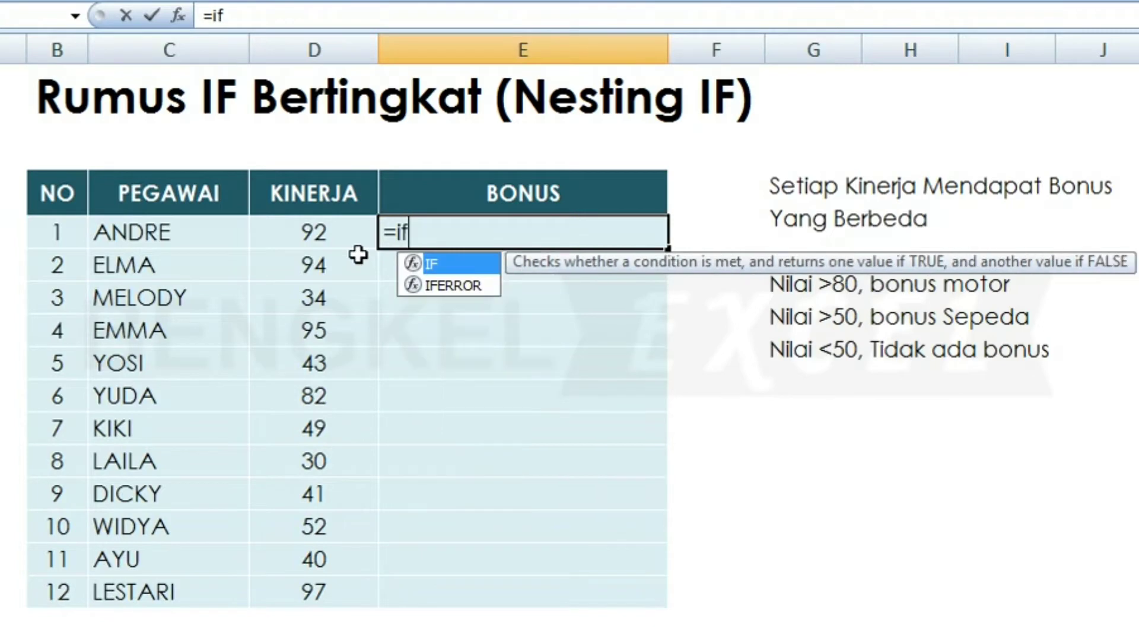
key(Tab)
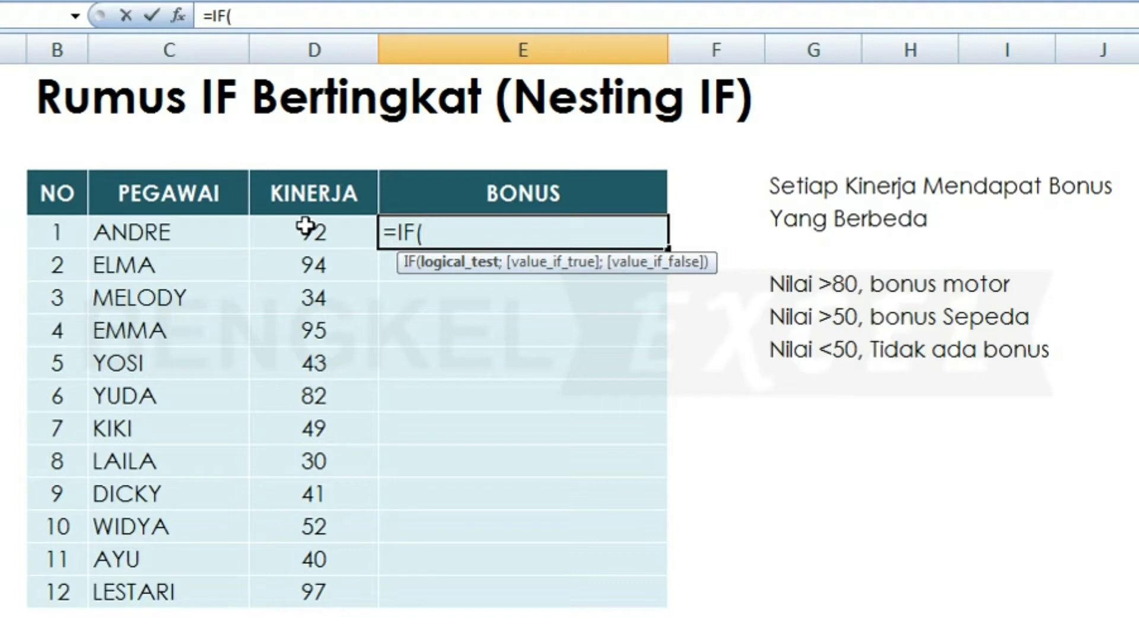
click(306, 226)
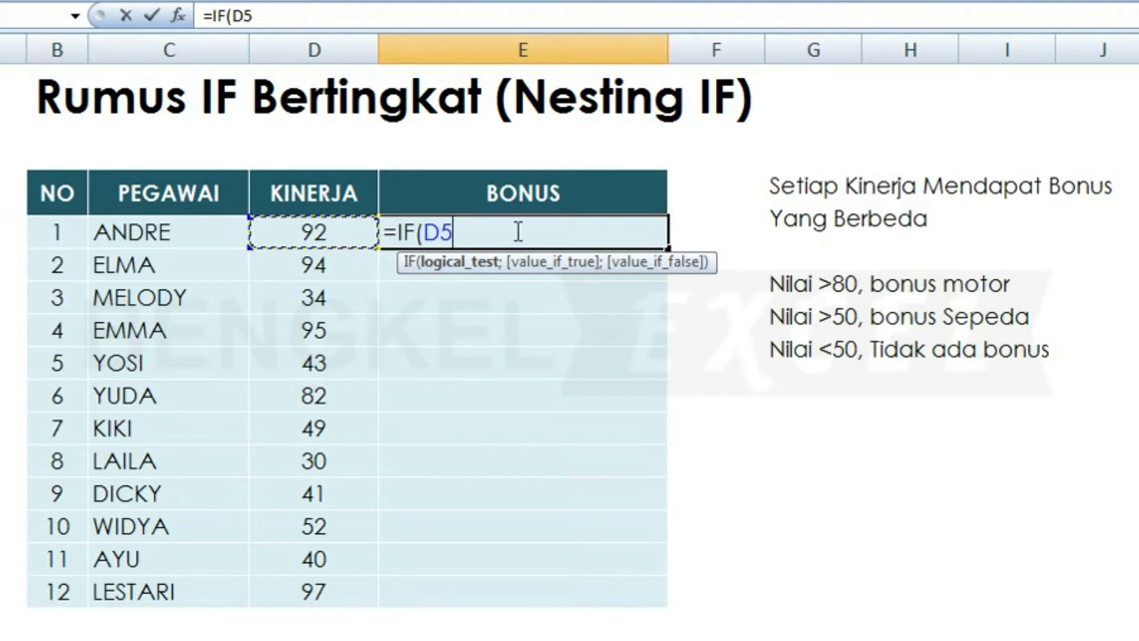
text(>)
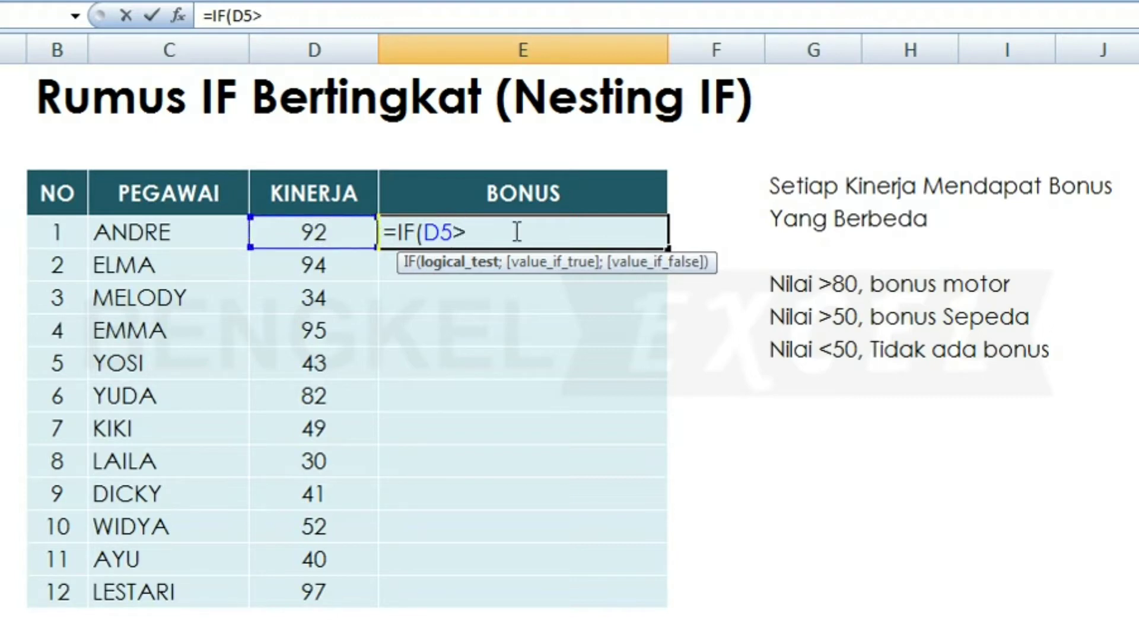
text(80)
text(;)
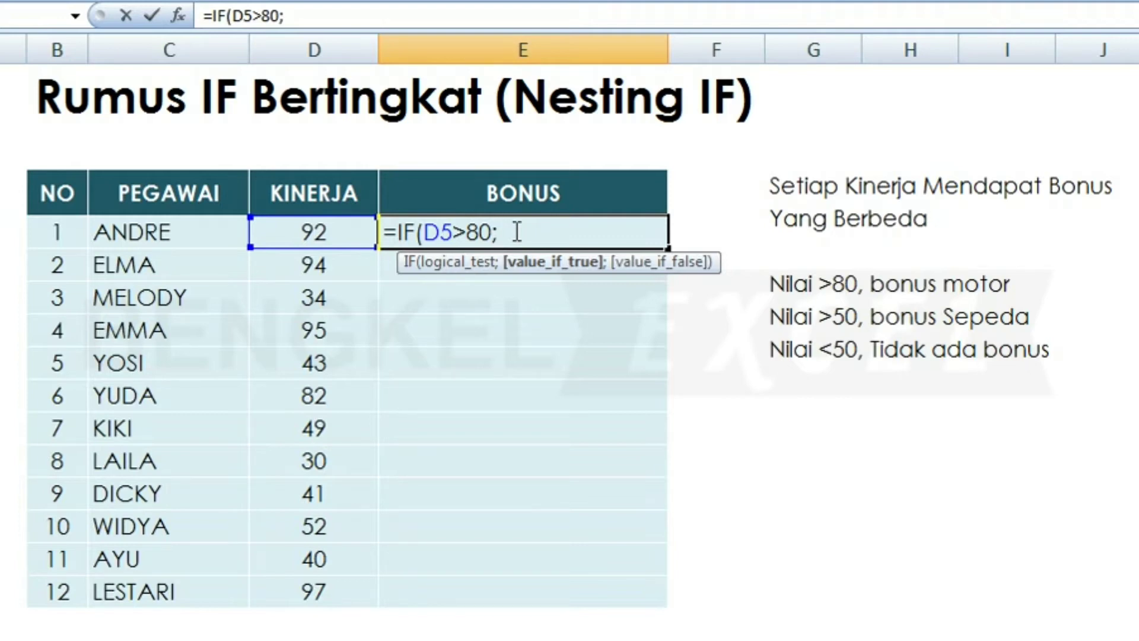
Step: Add "Bonus Motor" as the value-if-true argument of E5's IF formula
text(Bon)
text(us)
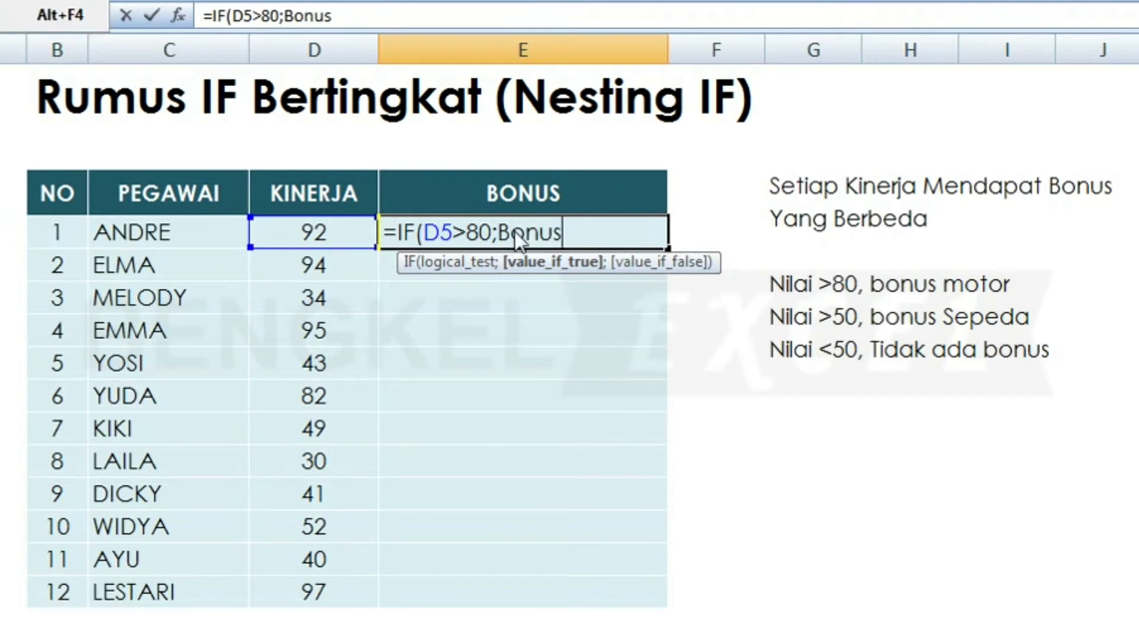
key(alt+F4)
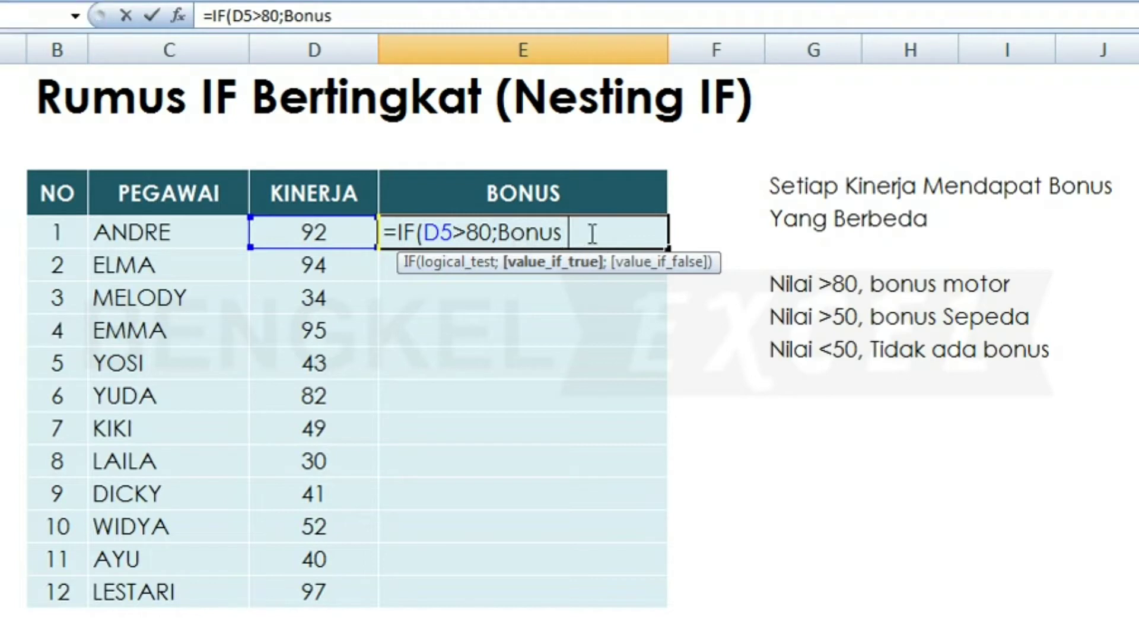
text(Motor)
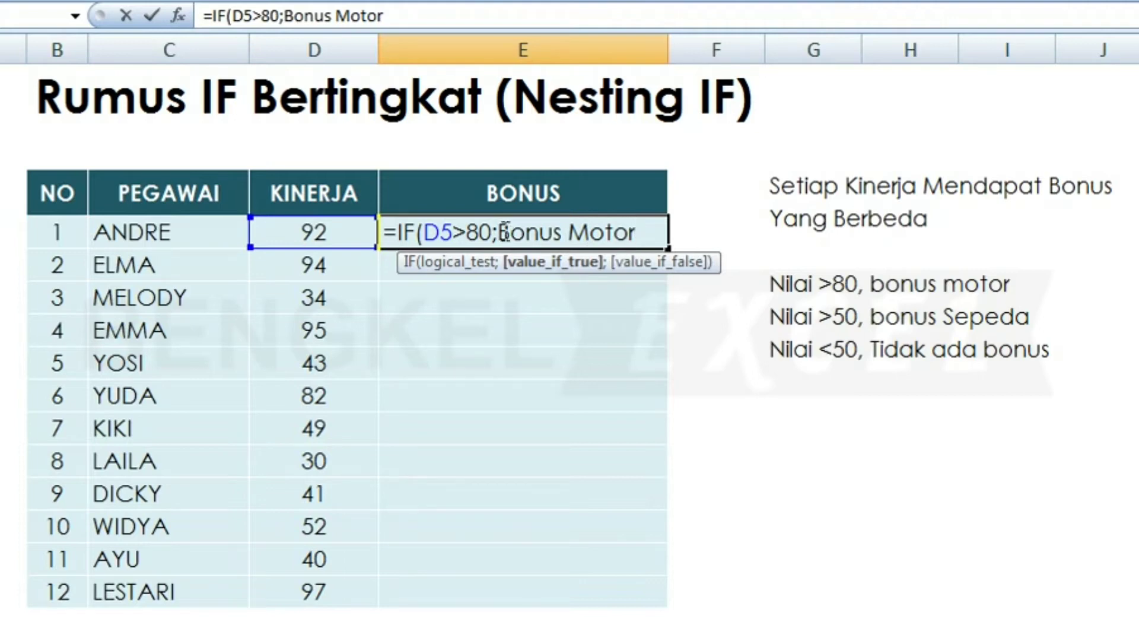
text(")
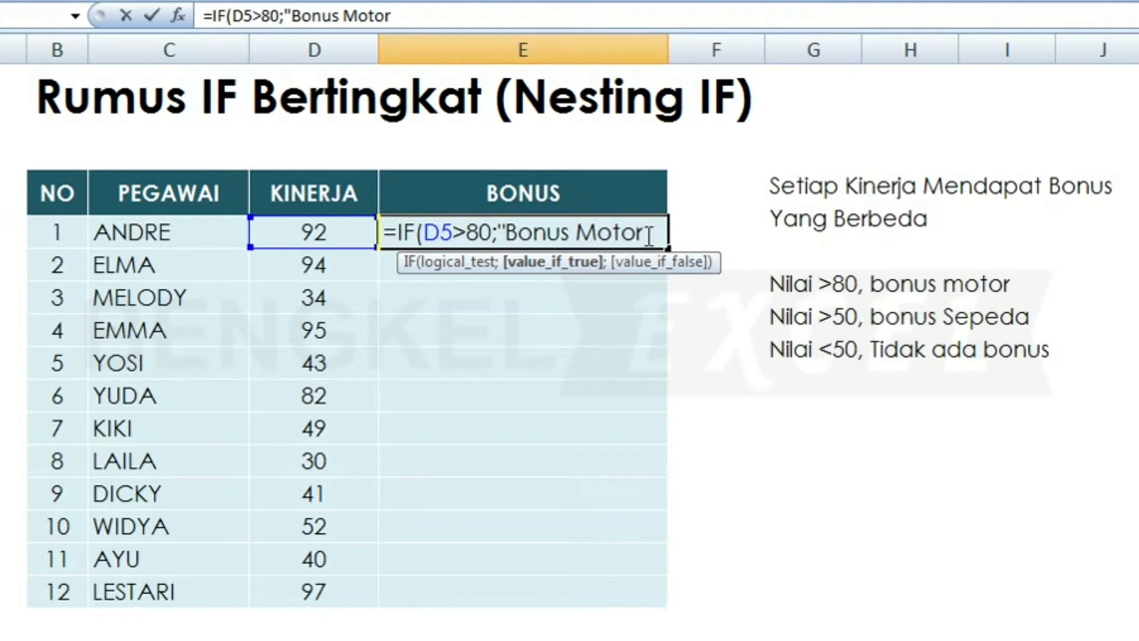
text(")
text(;)
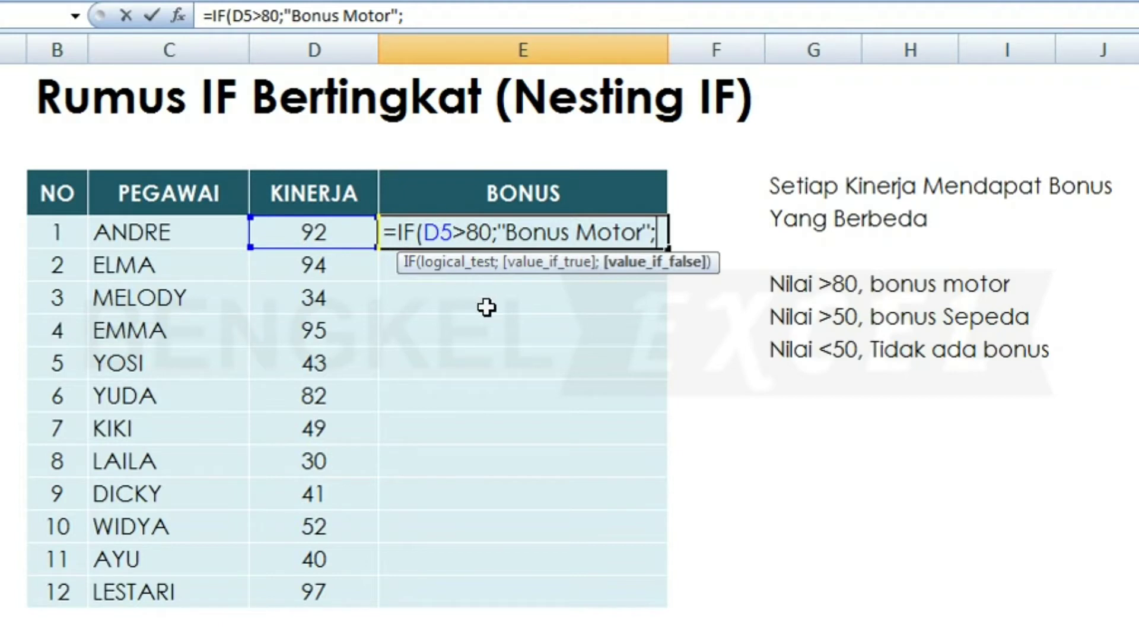
Step: Begin the inner IF(D5>50 as the value-if-false branch of E5's formula
text(i)
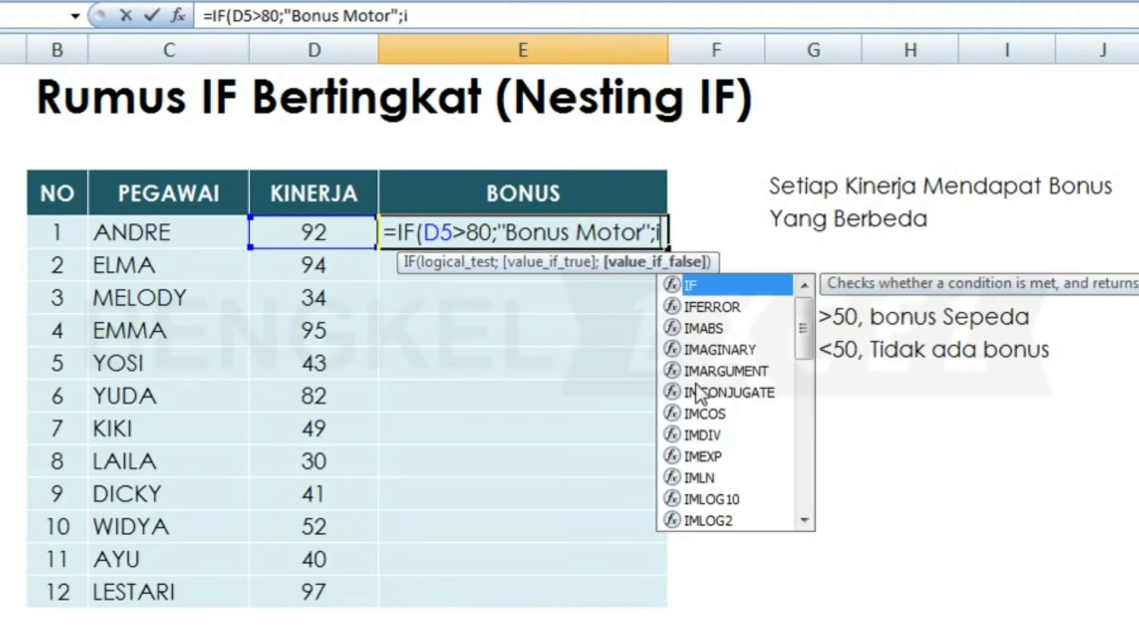
text(ii)
key(BackSpace)
key(BackSpace)
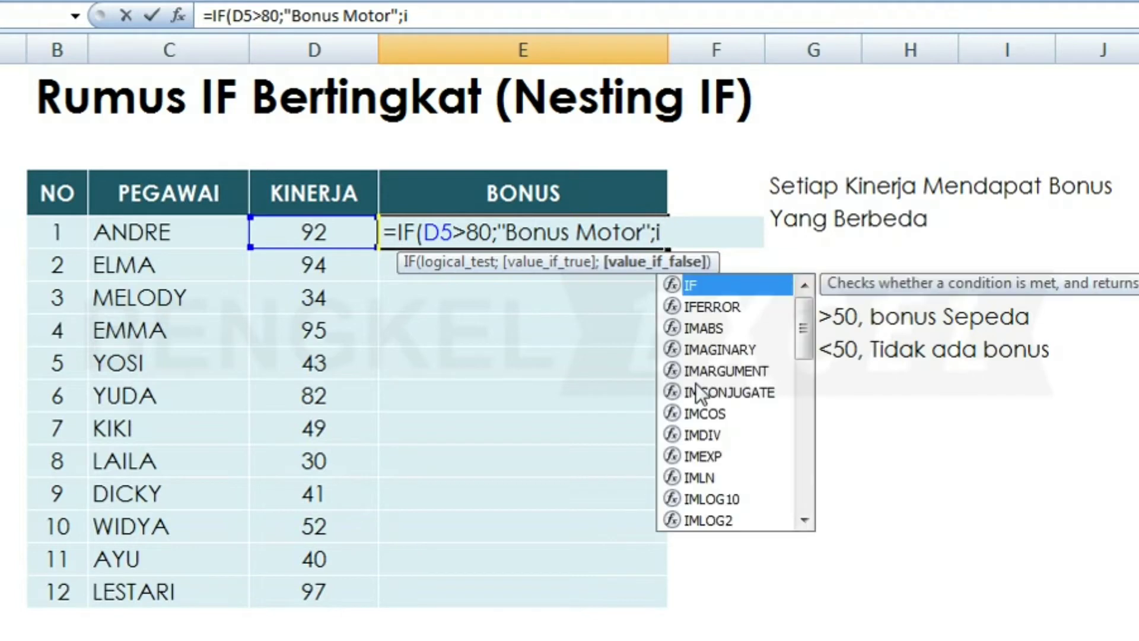
text(f)
key(Tab)
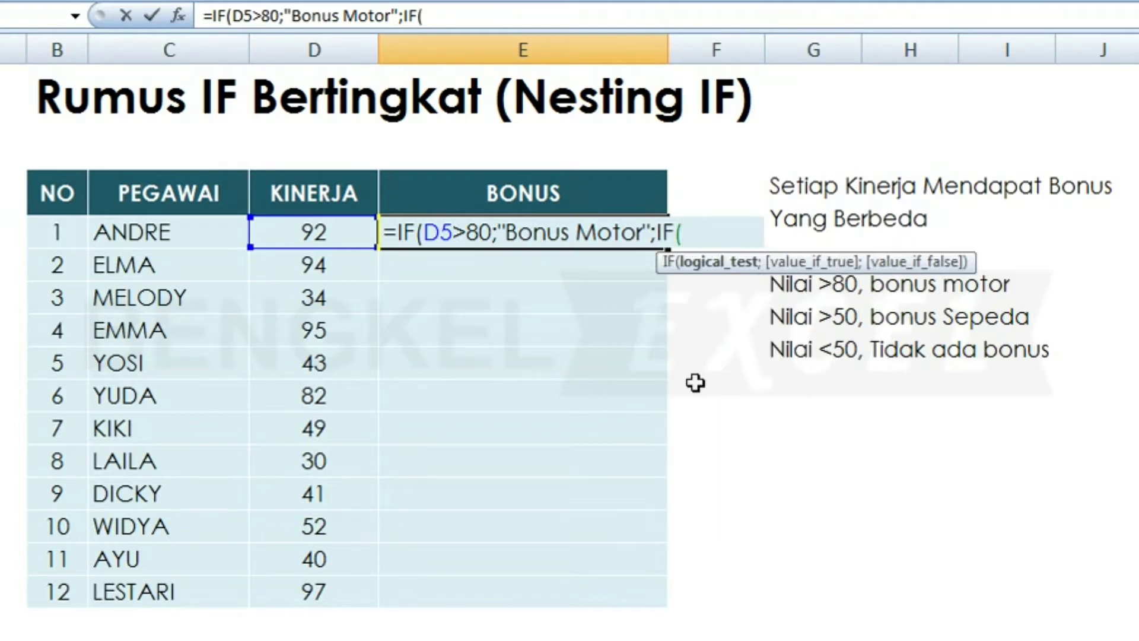
click(303, 231)
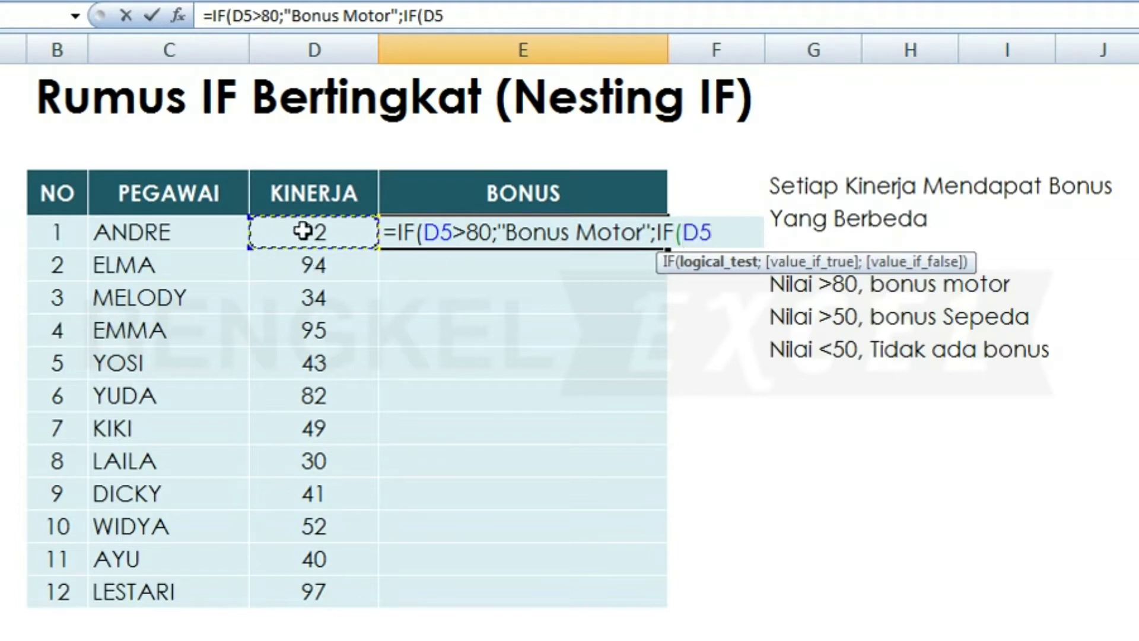
text(;)
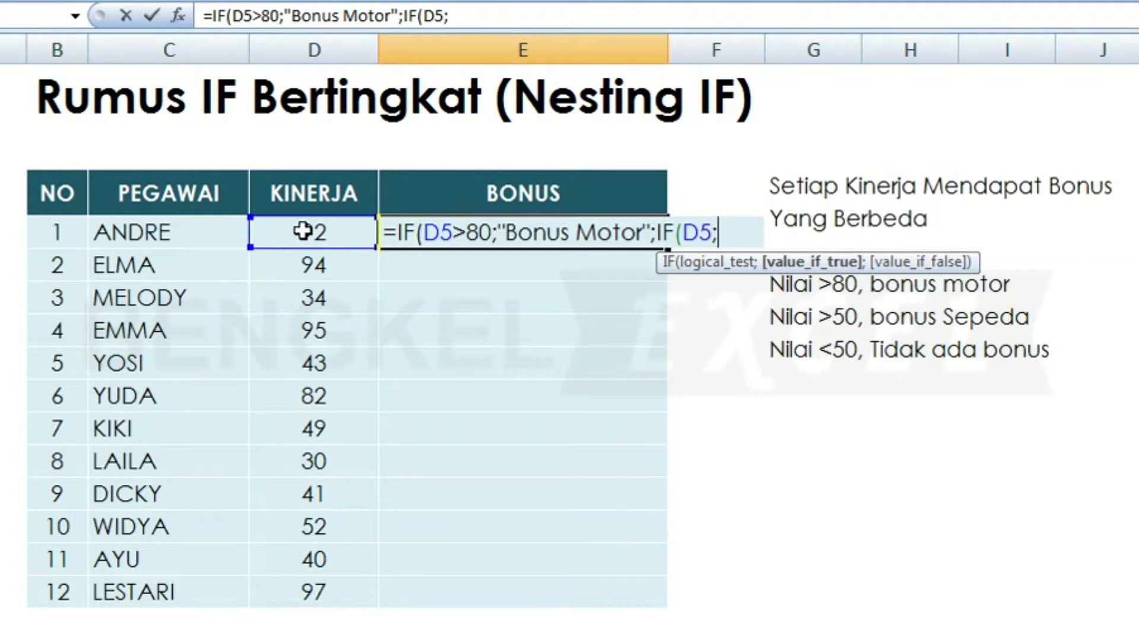
key(BackSpace)
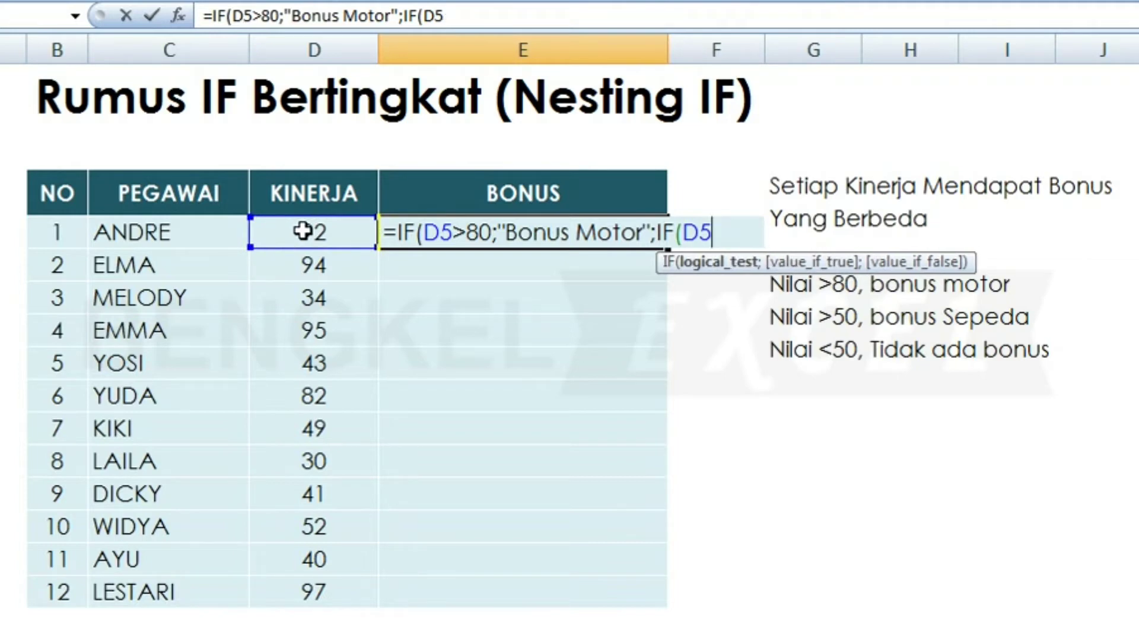
text(>)
text(50)
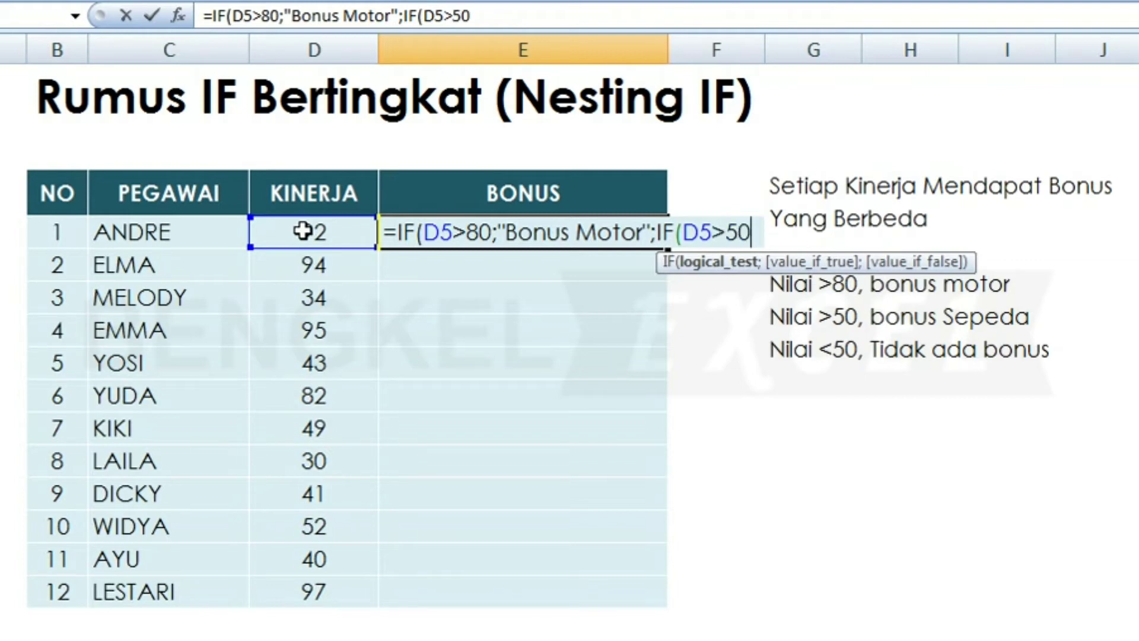
Step: Add "Bonus Sepeda" and the fallback "Tidak Ada Bonus", then commit the formula
text(;)
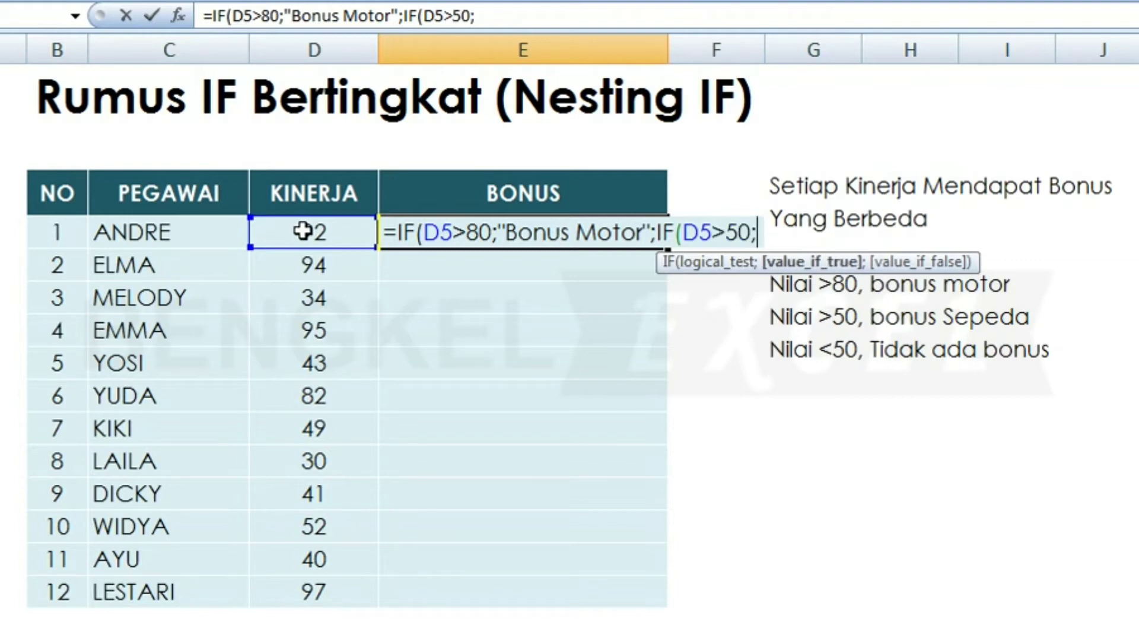
text(")
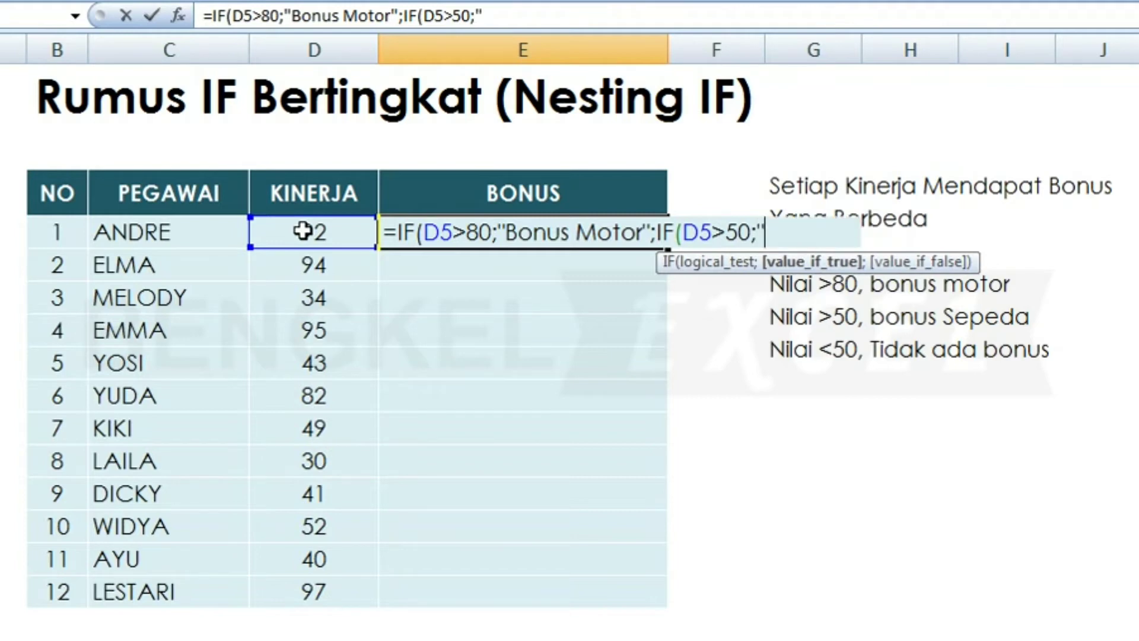
text(Bonus )
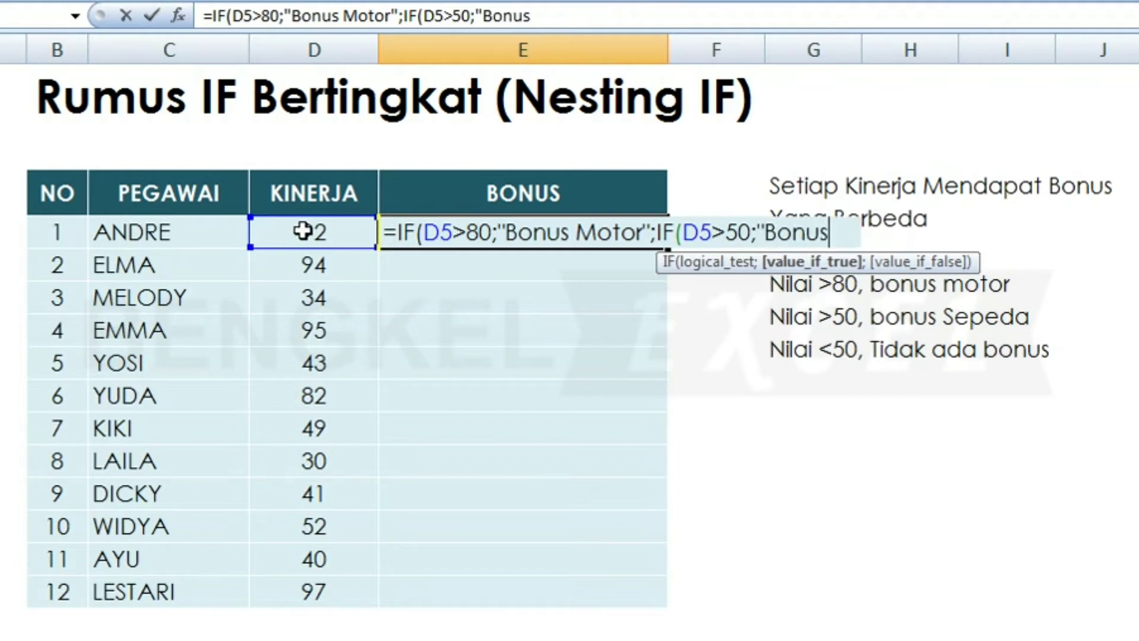
text(Se)
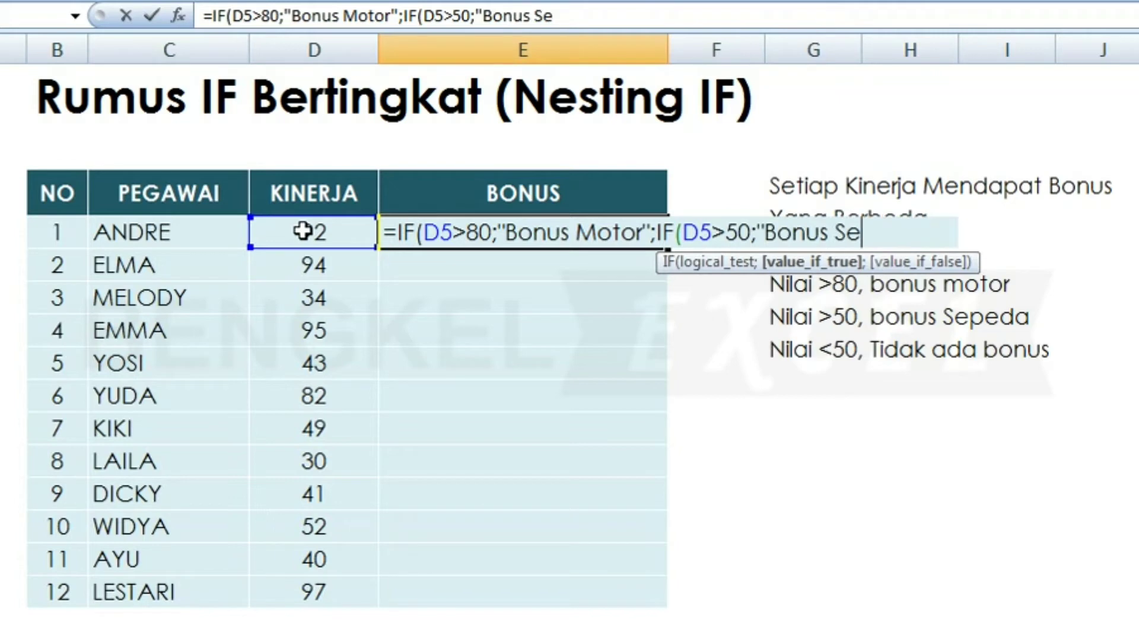
text(ped)
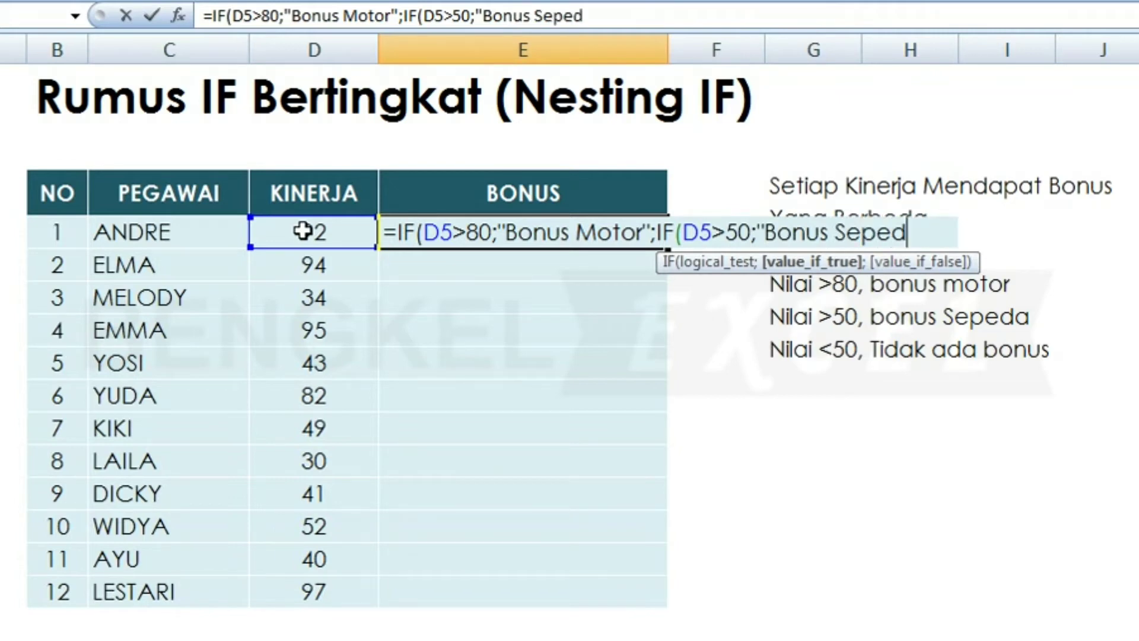
text(a")
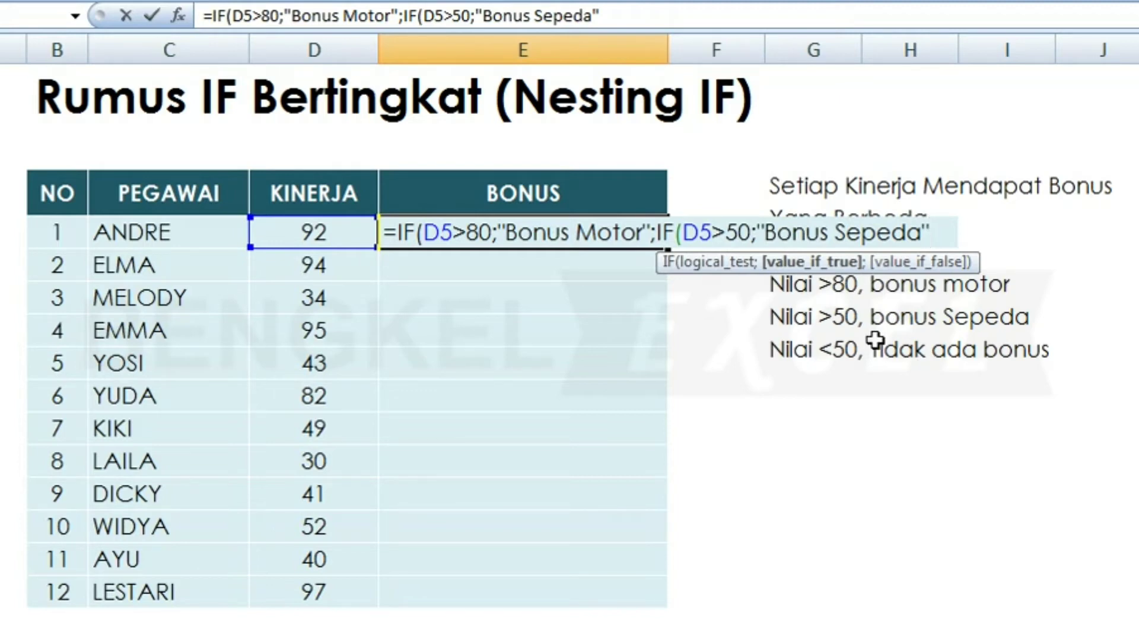
text(;)
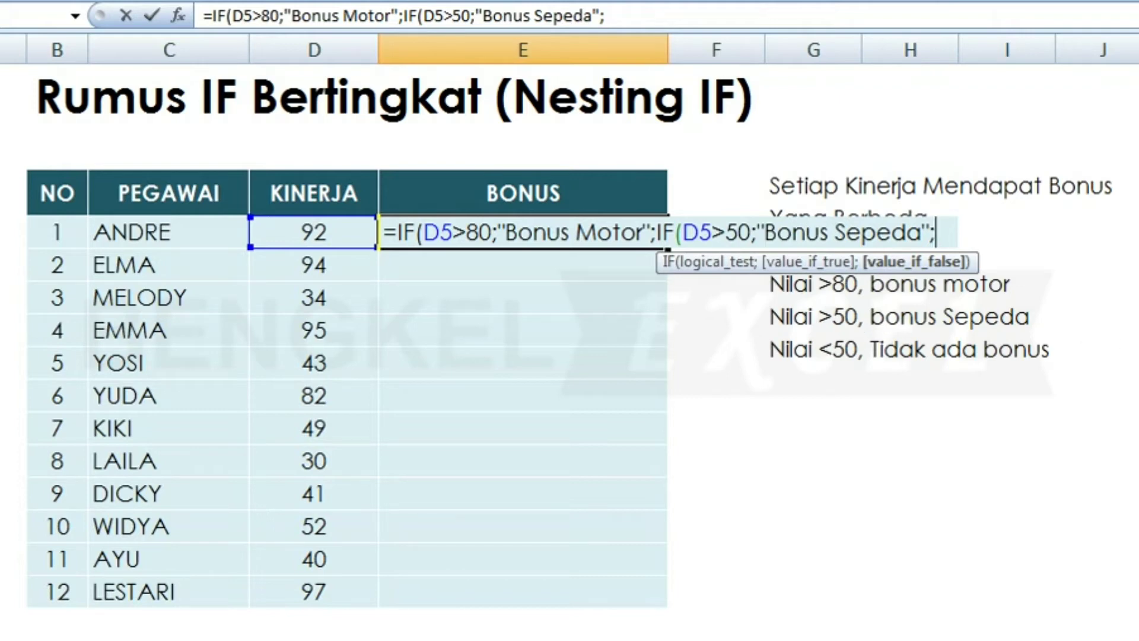
text("T)
text(ida)
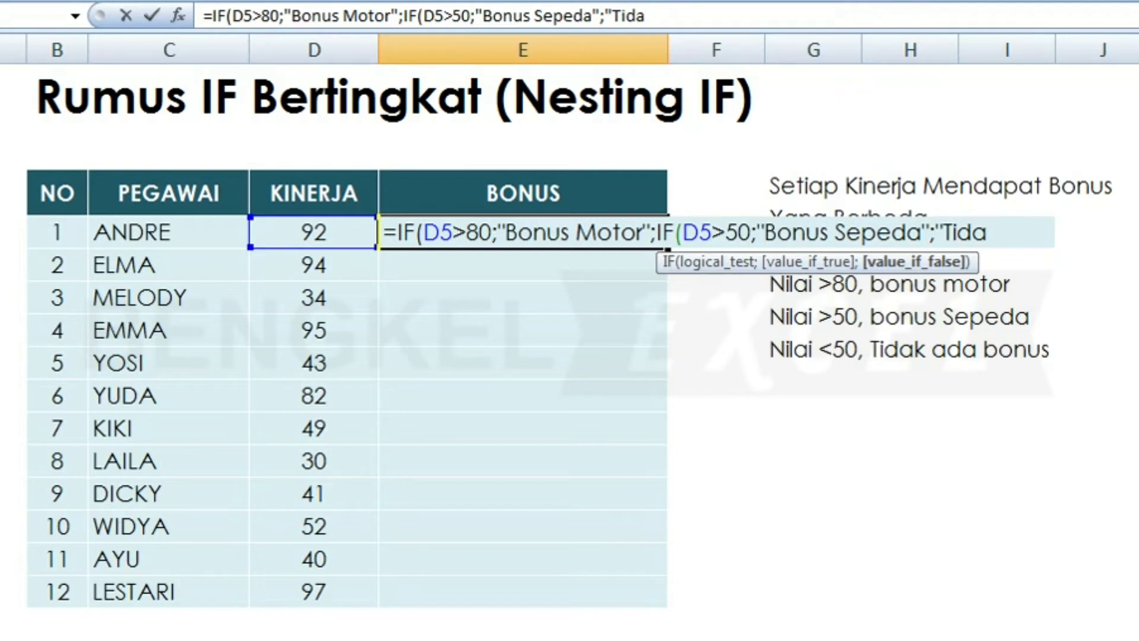
text(l)
key(BackSpace)
text(k )
text(Ada )
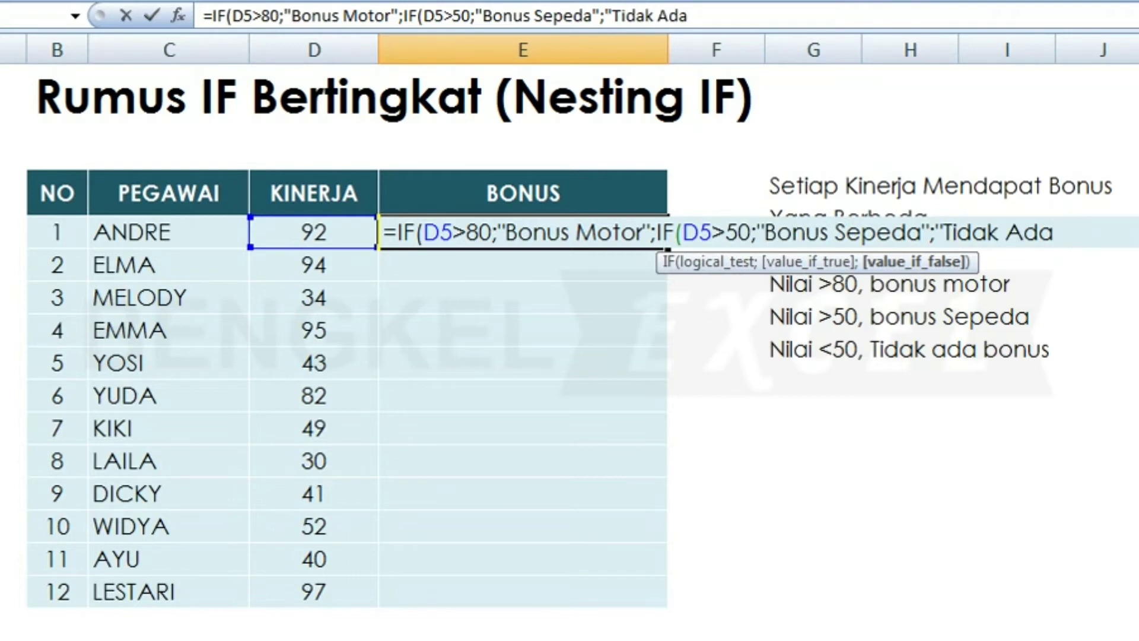
text(Bonus)
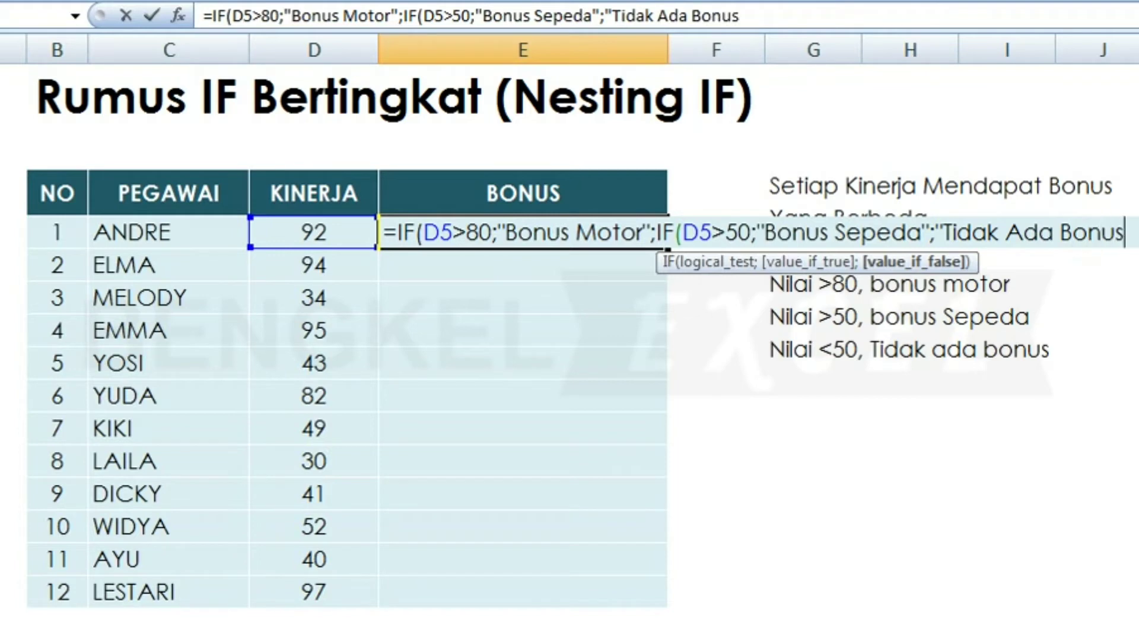
text(")
key(Return)
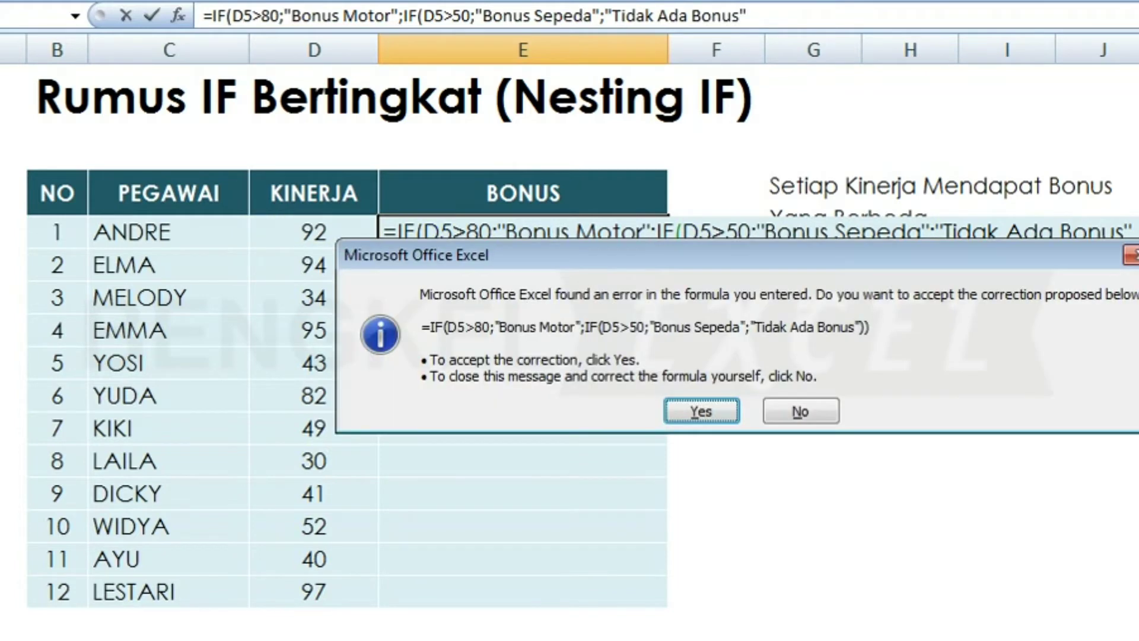
Step: Accept Excel's closing-parenthesis correction and fill E5's bonus formula down to E16
key(Return)
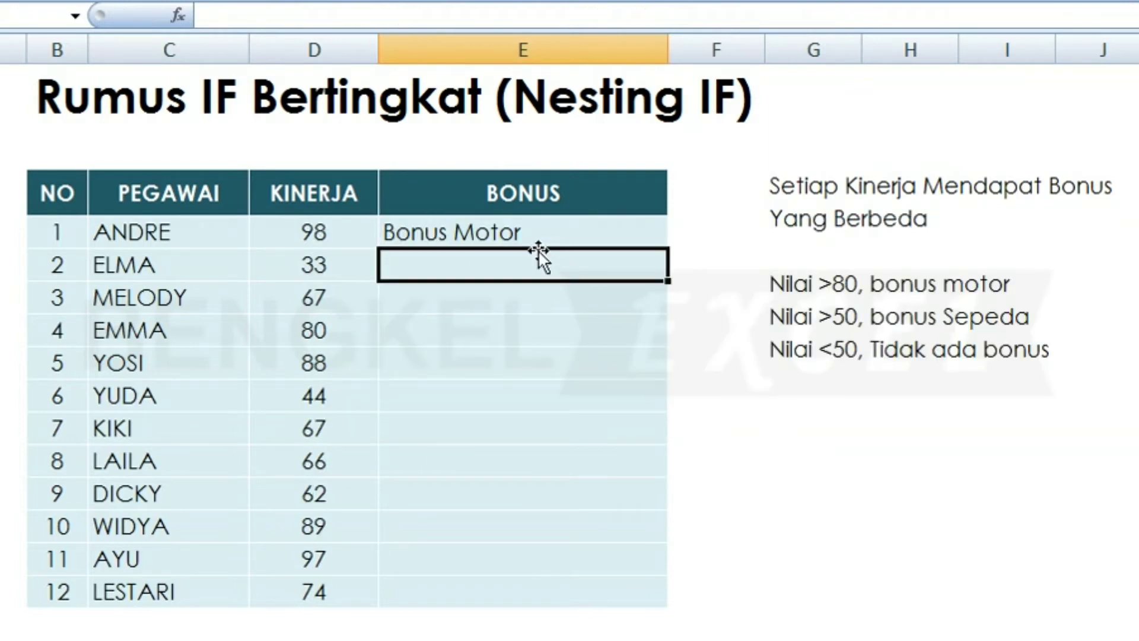
click(600, 230)
click(670, 254)
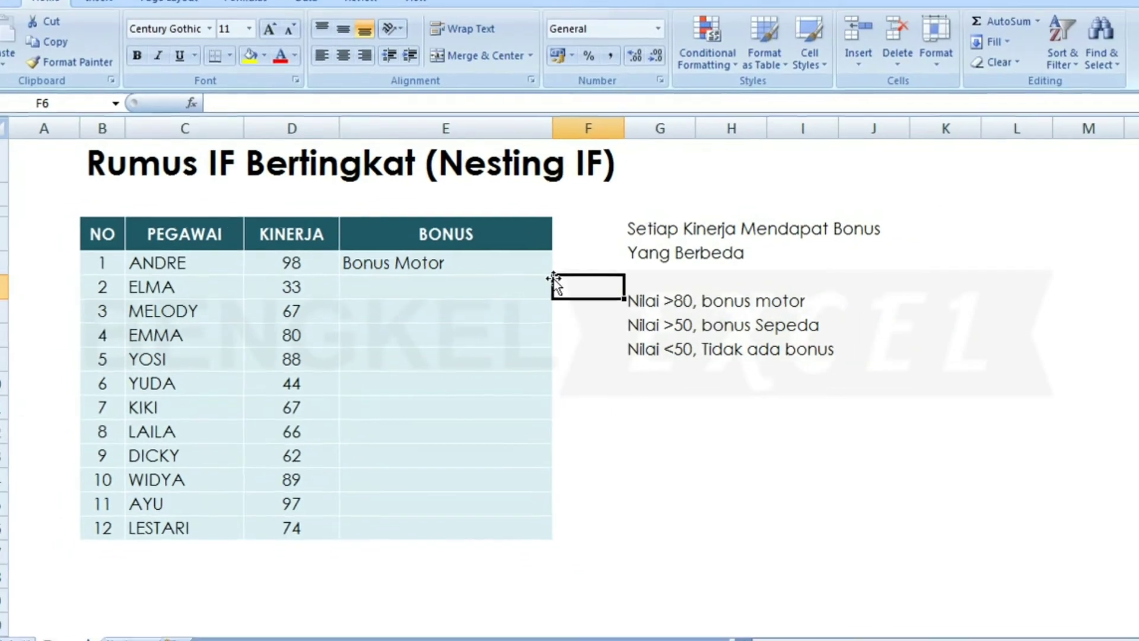
click(509, 274)
double_click(518, 283)
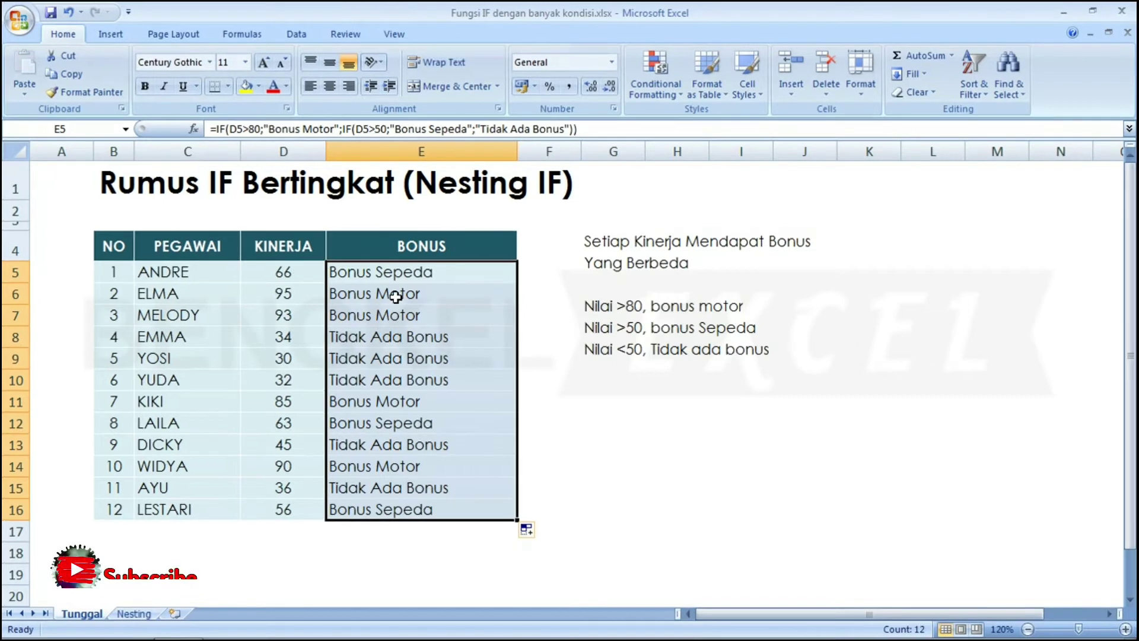
Step: Check the KINERJA scores and BONUS results in columns D and E, then switch to the Nesting sheet
key(Up)
key(Left)
key(Down)
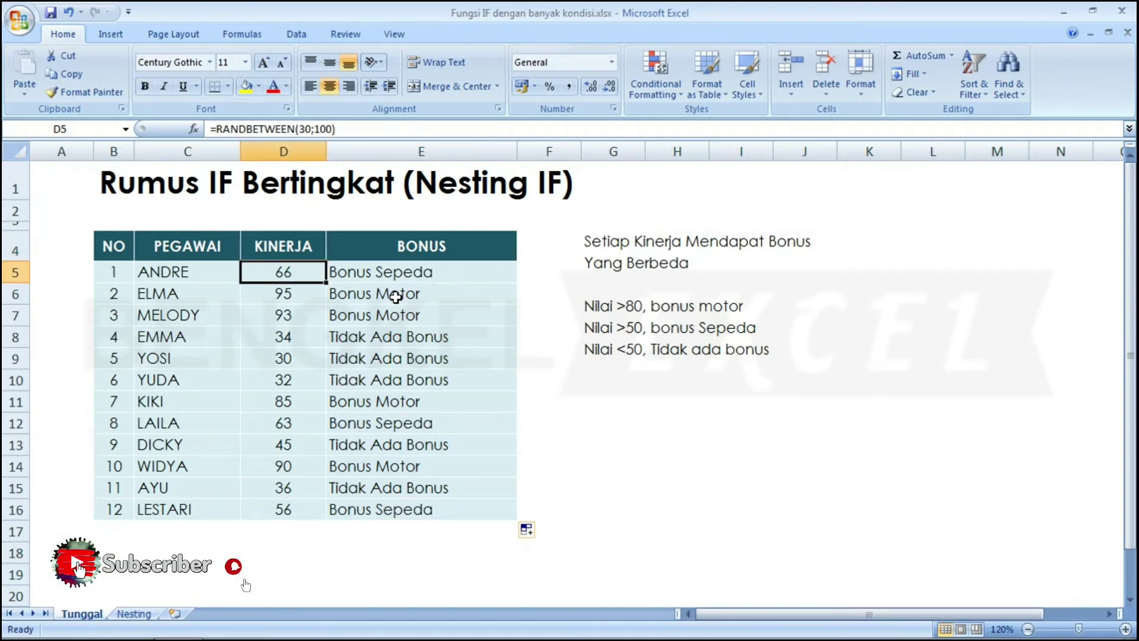
key(Right)
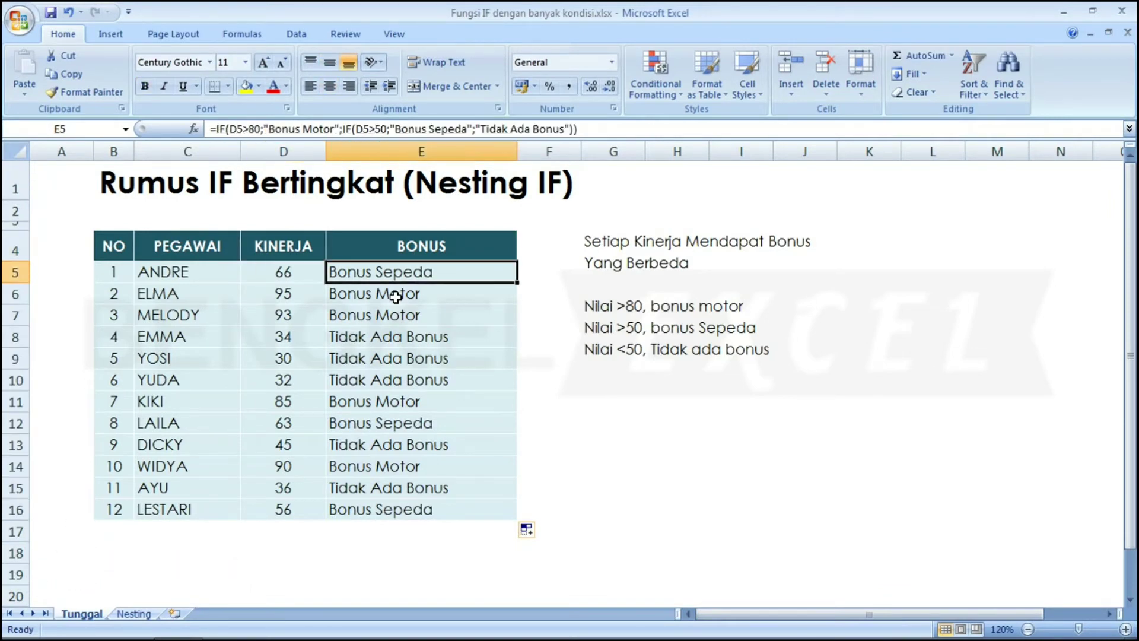
key(Down)
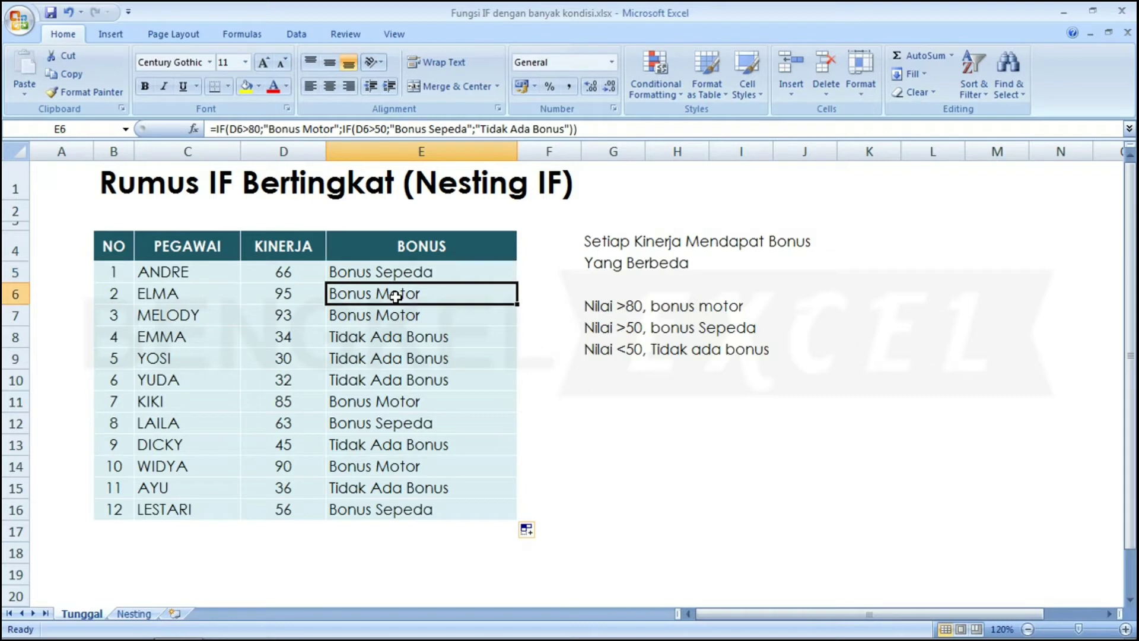
key(Left)
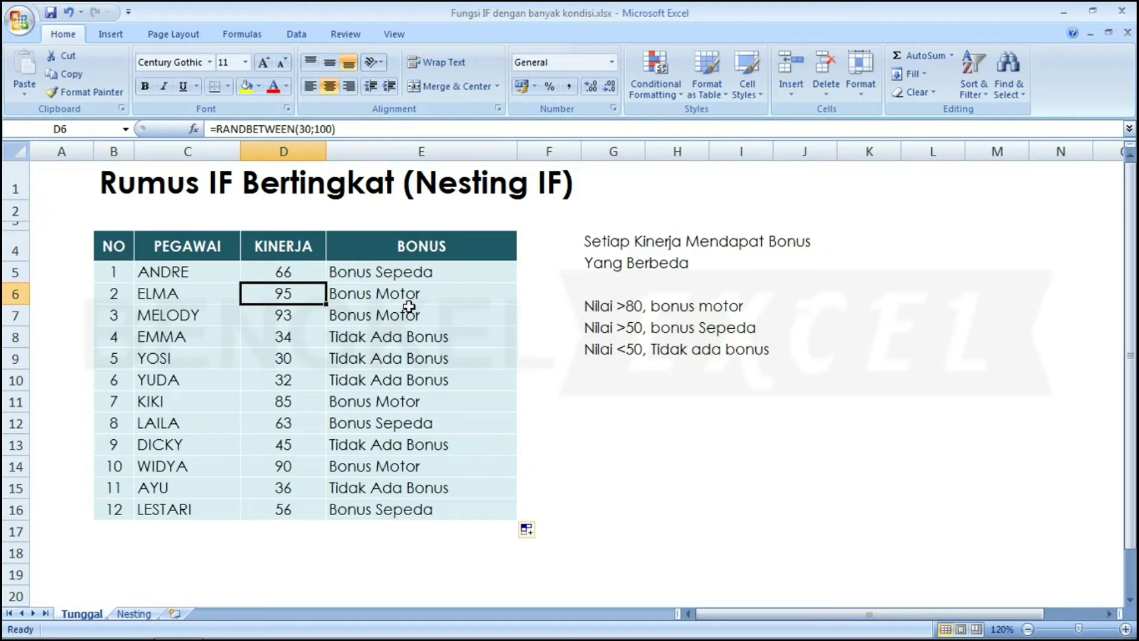
click(290, 351)
click(393, 357)
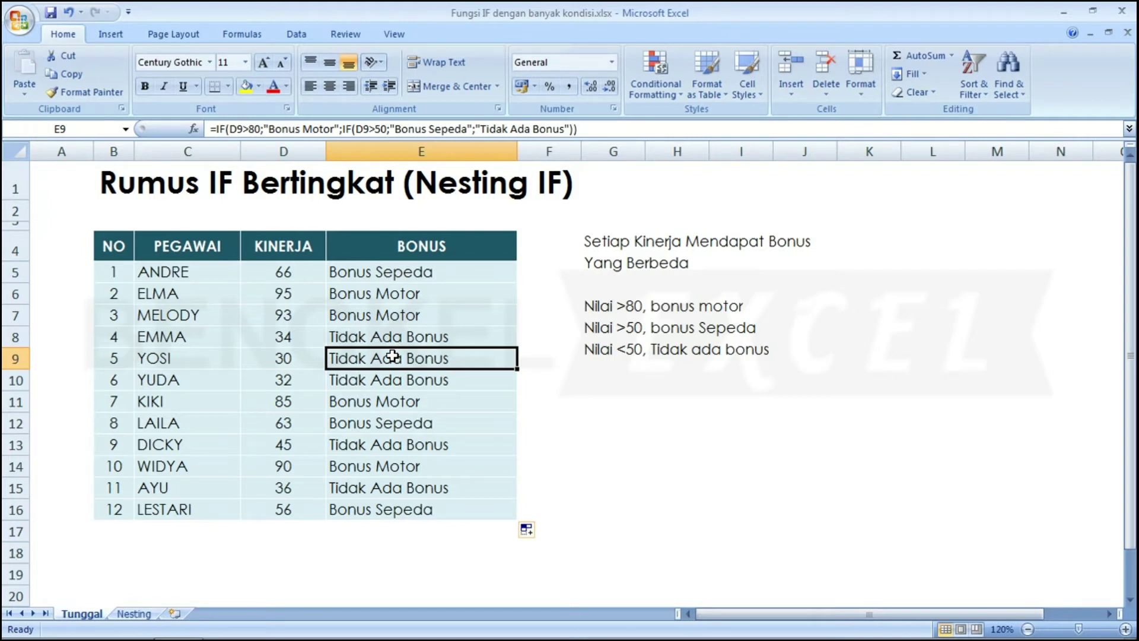
key(Up)
key(Up)
key(Up)
key(Up)
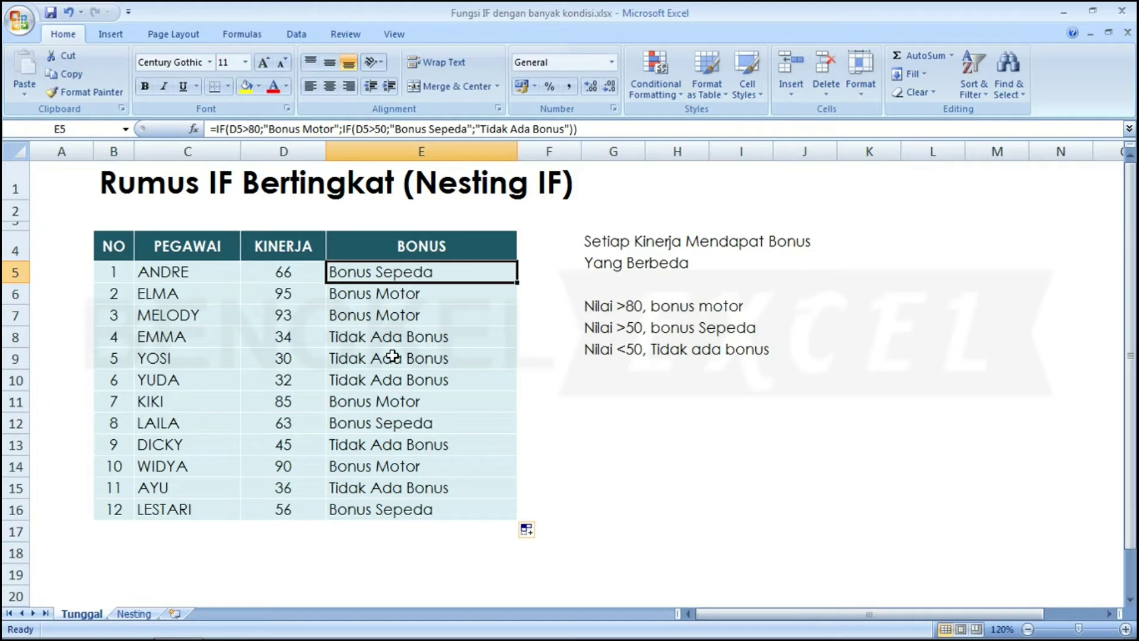
key(ctrl+Page_Down)
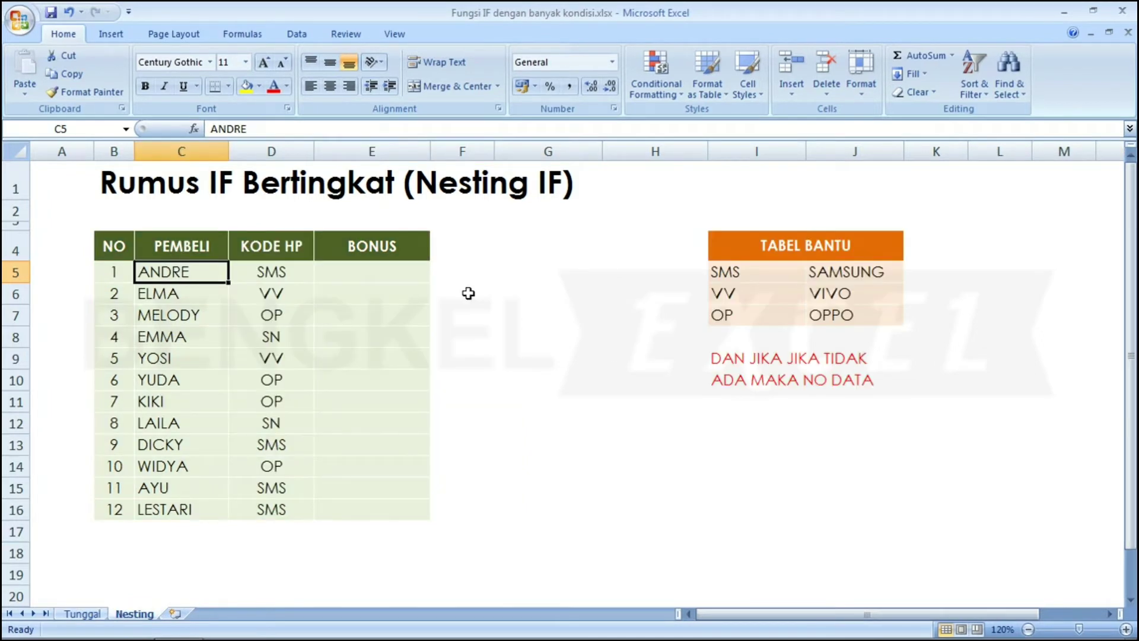
Step: Check the phone code in D5 and select the first BONUS cell, E5
key(Right)
key(Right)
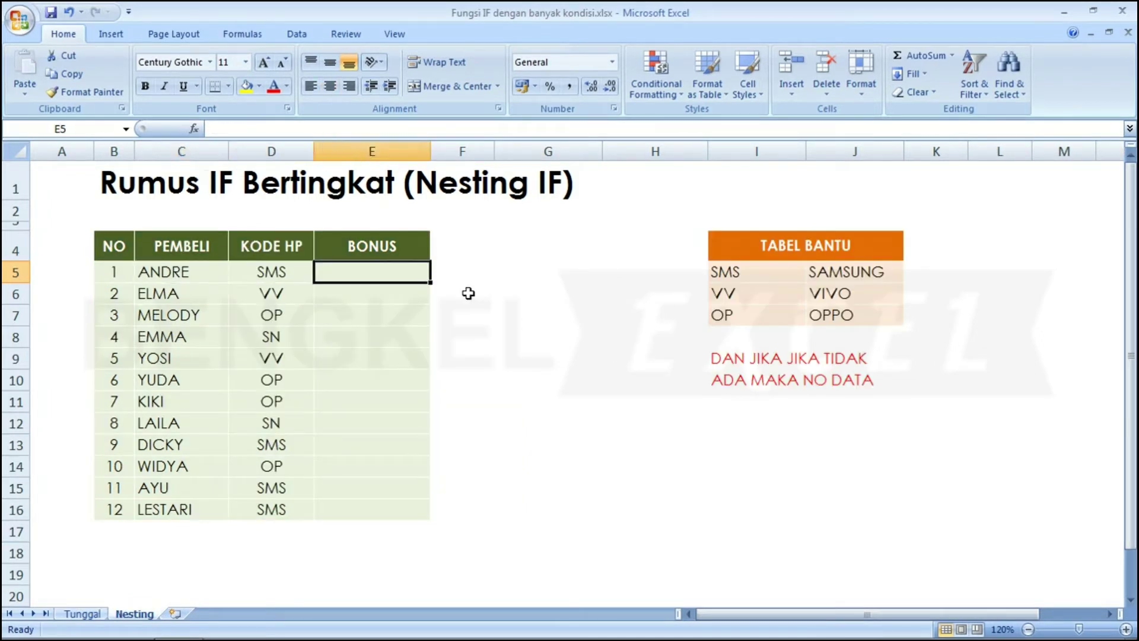
key(Left)
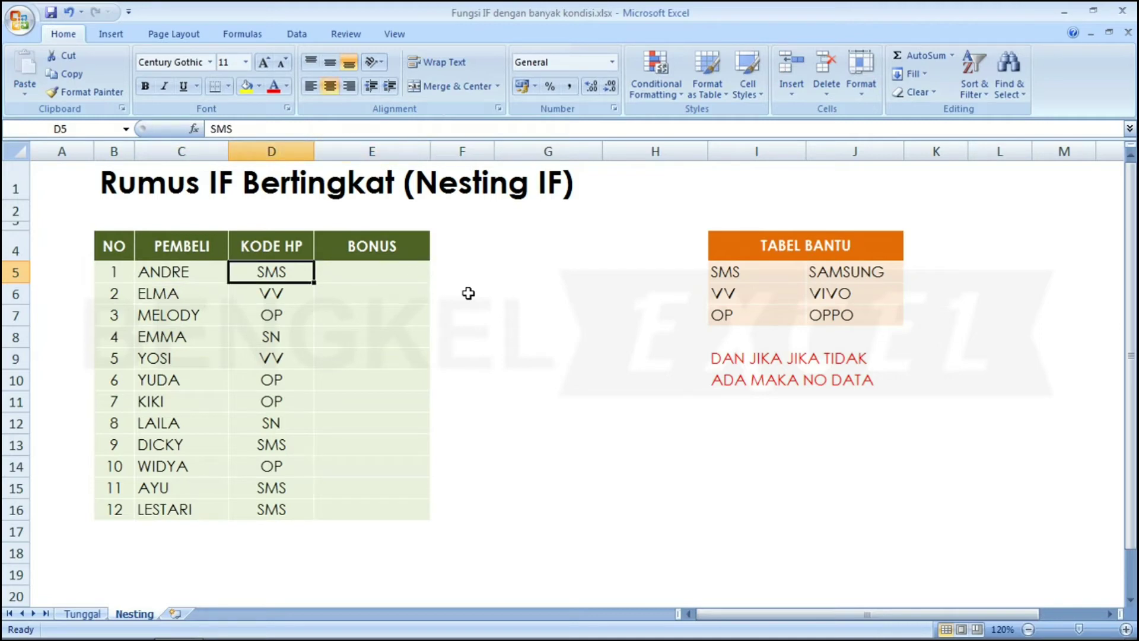
key(Right)
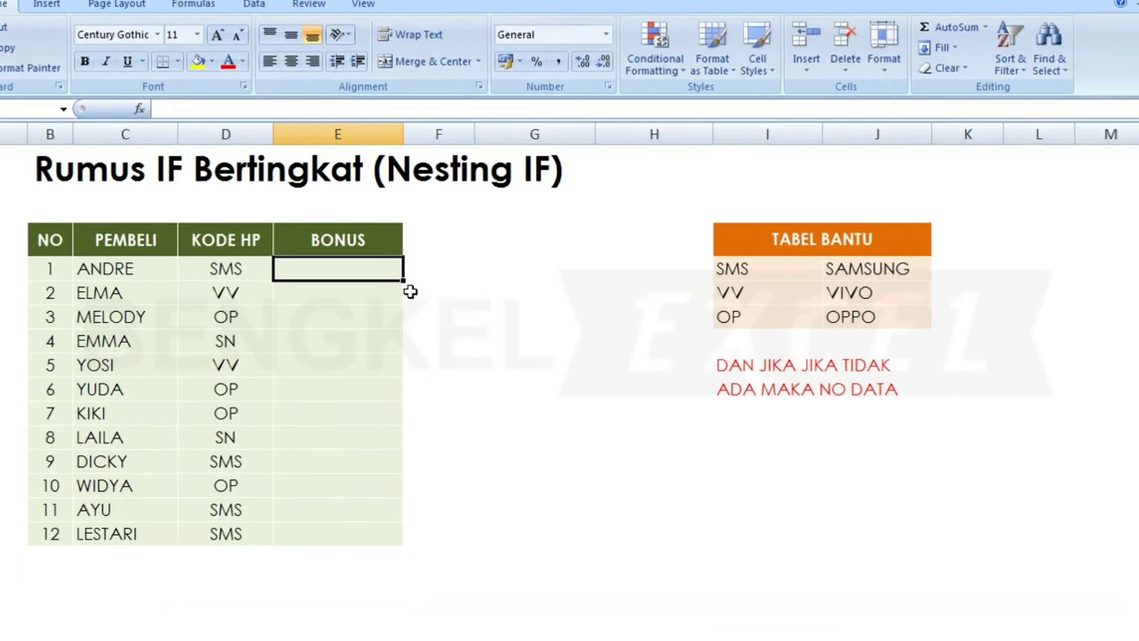
Step: Begin E5 with =IF(D5="SMS";"SAMSUNG";IF( for the first phone-code test
text(=)
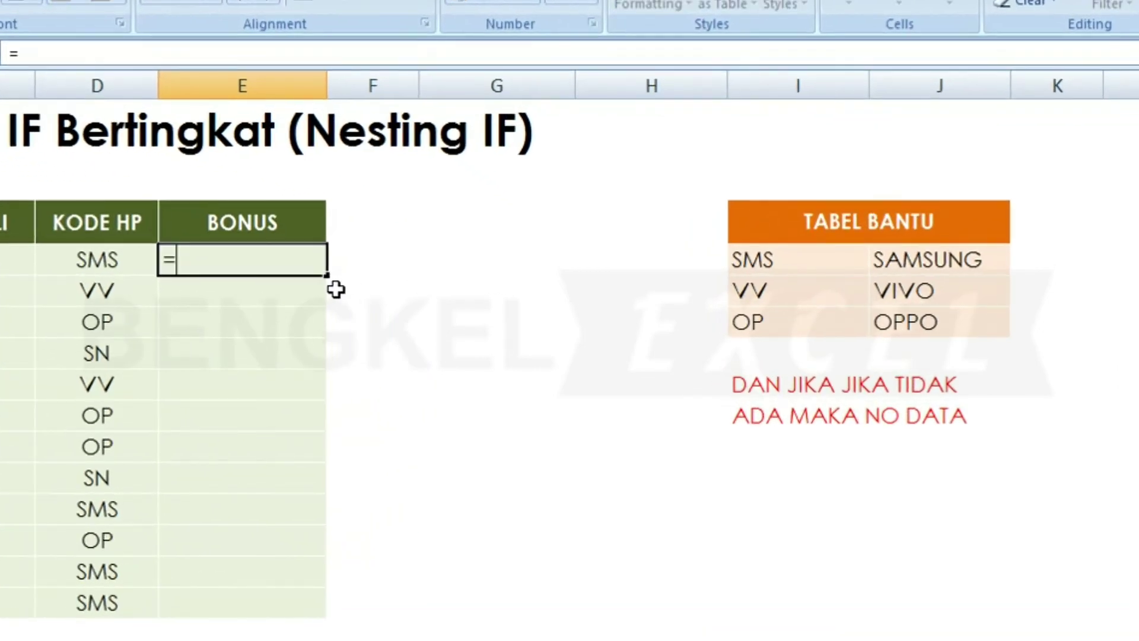
text(if)
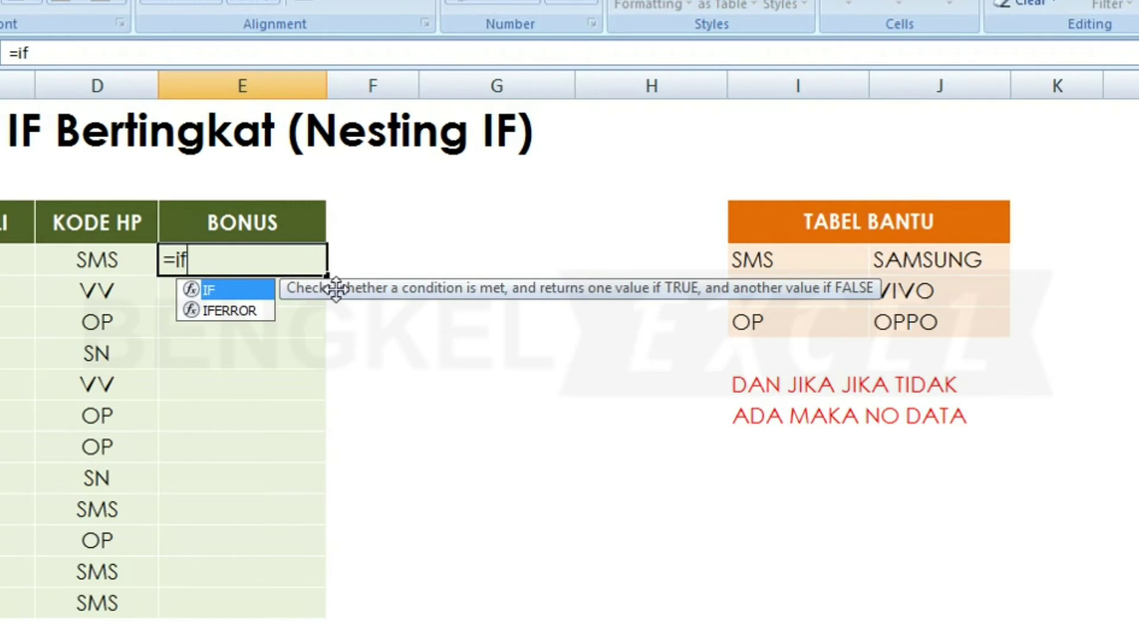
key(Tab)
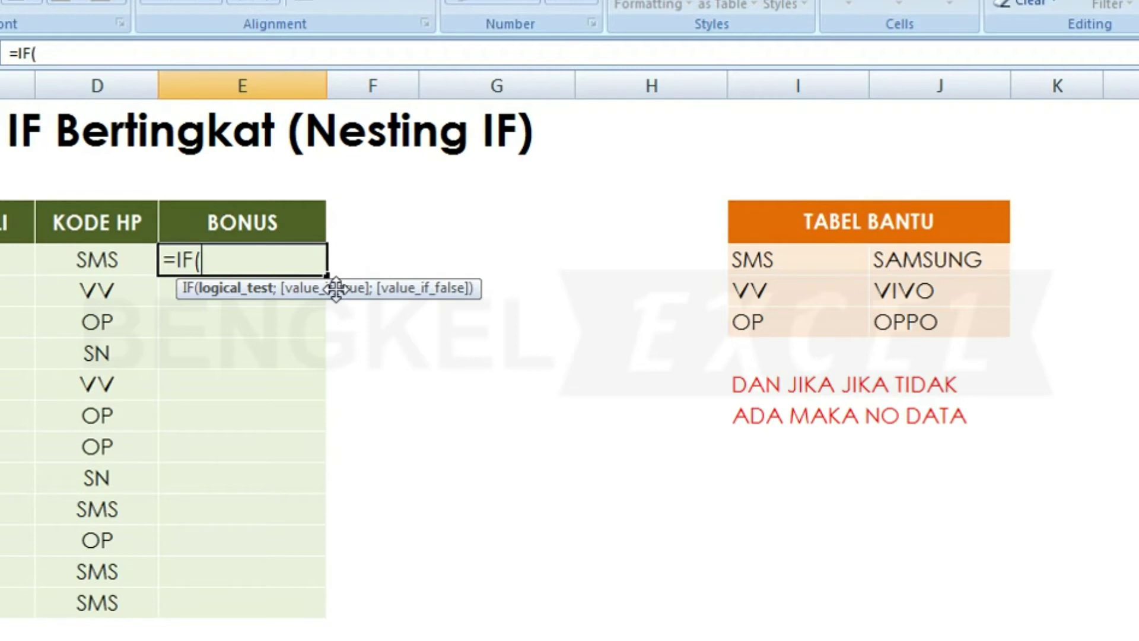
click(76, 254)
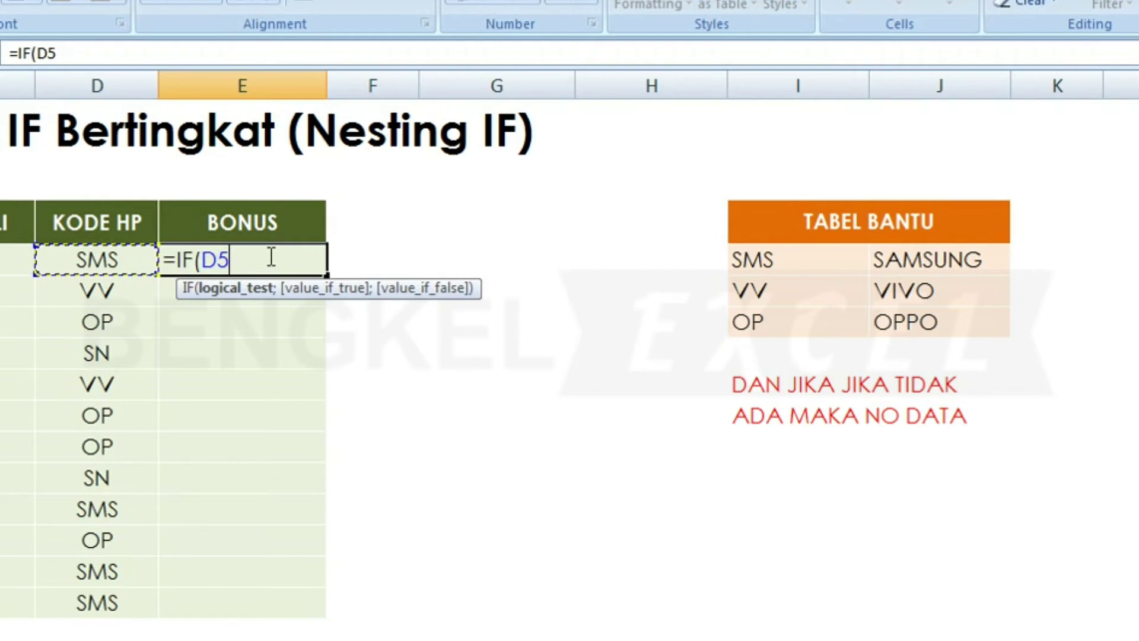
text(=)
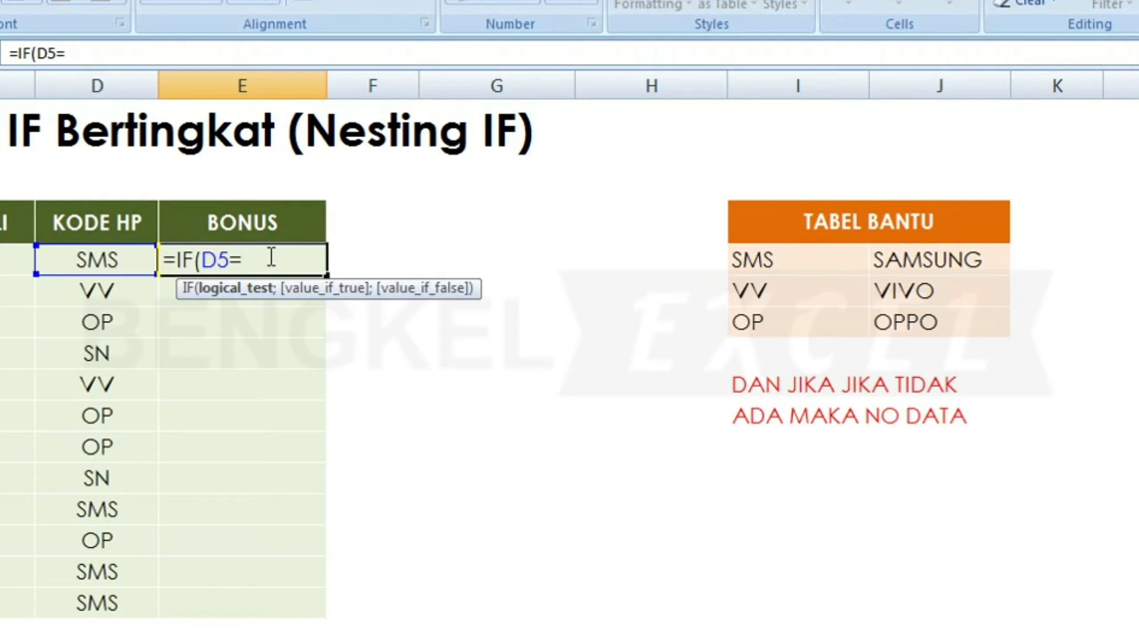
text(")
text(S)
text(MS")
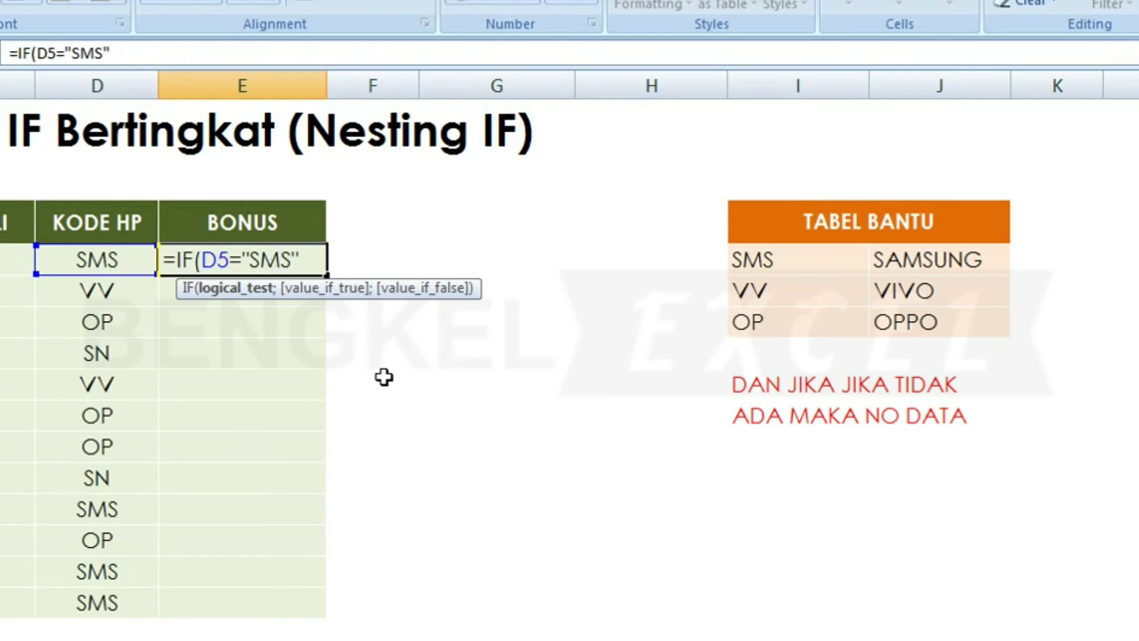
text(;)
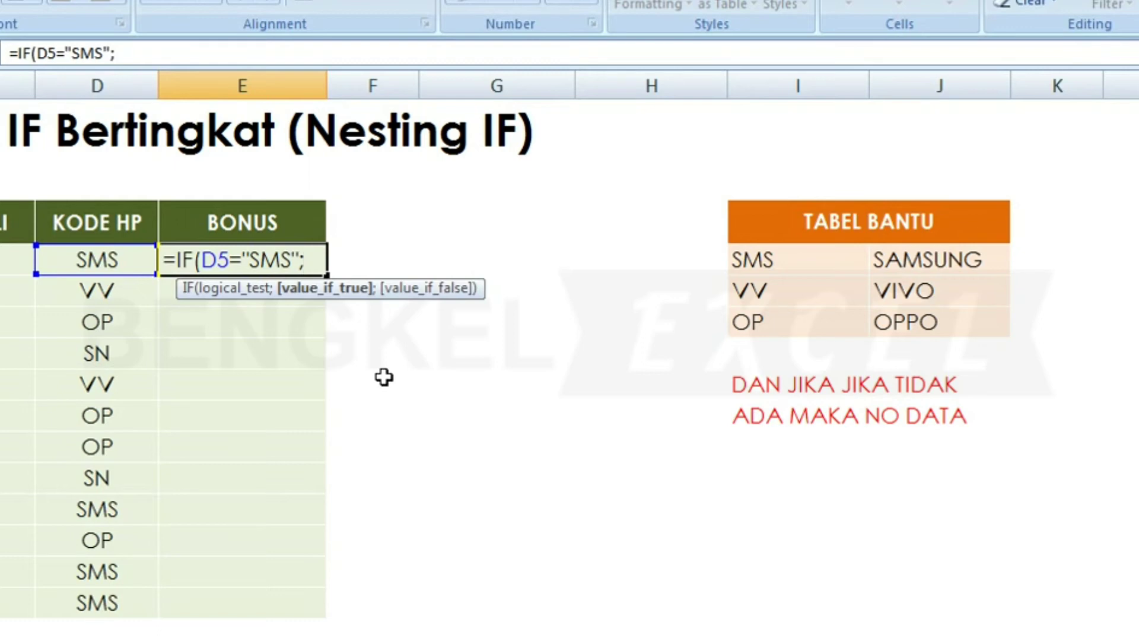
text(")
text(SAMSU)
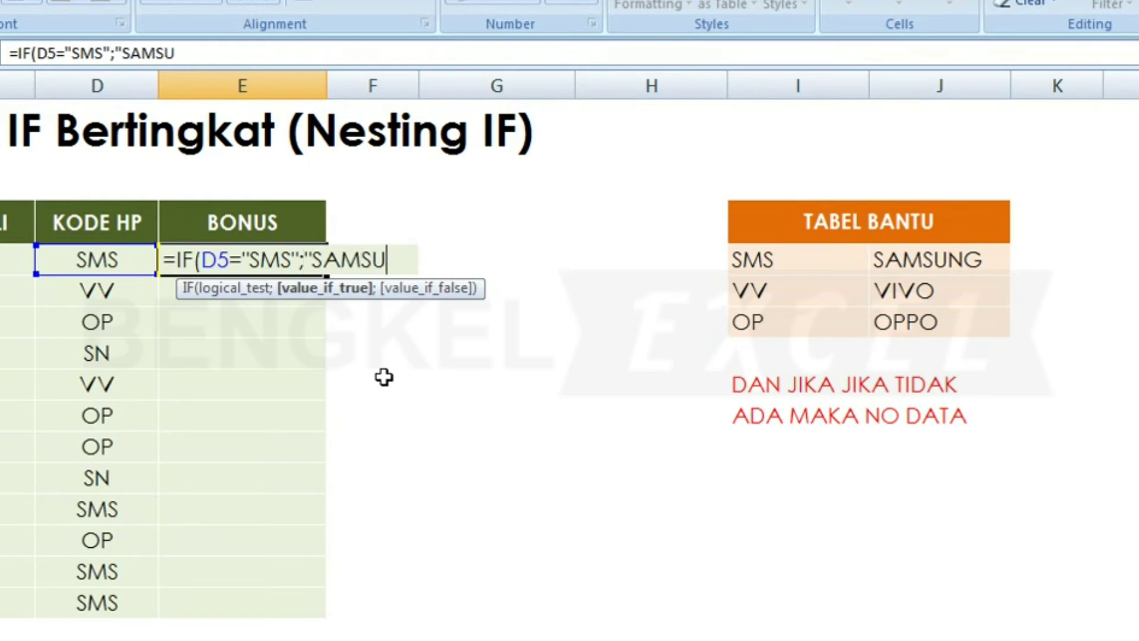
text(NG)
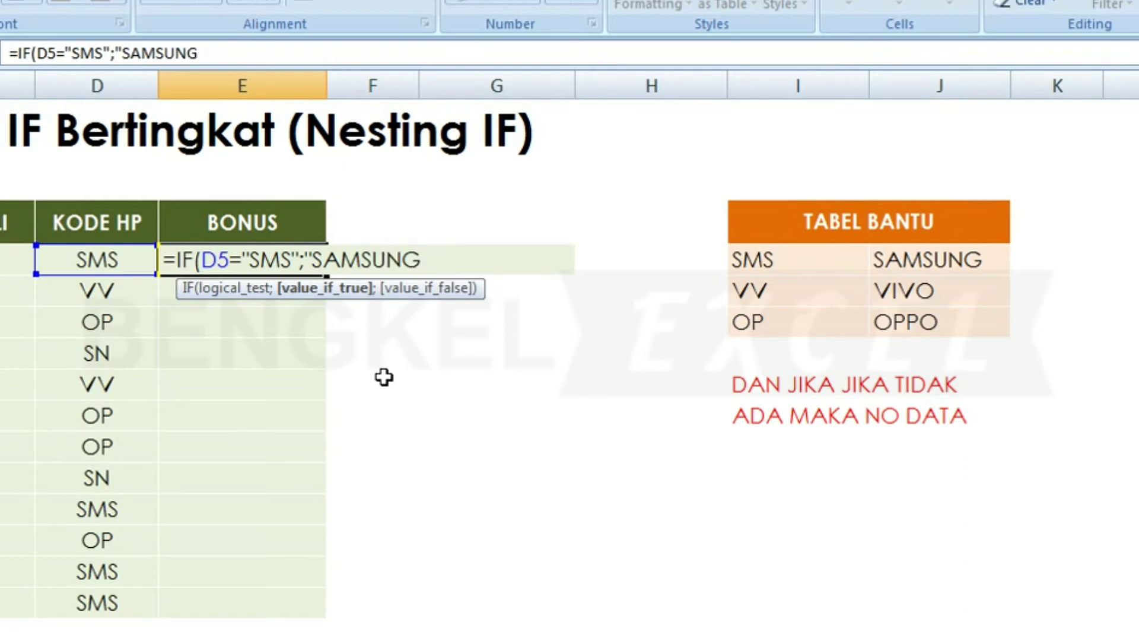
text(")
text(;)
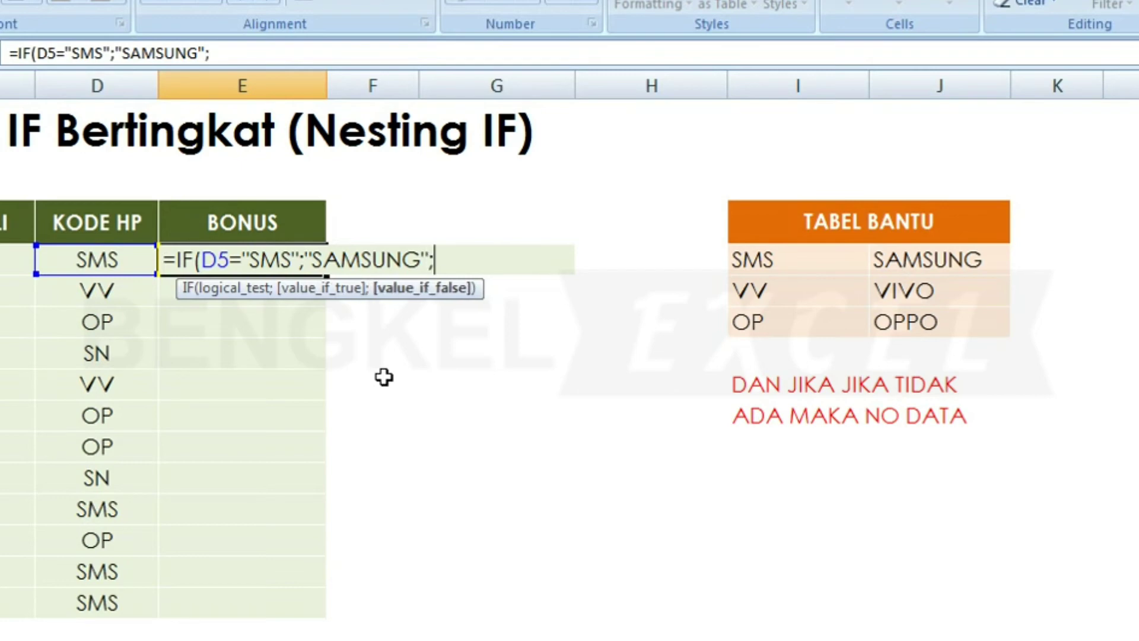
text(IF)
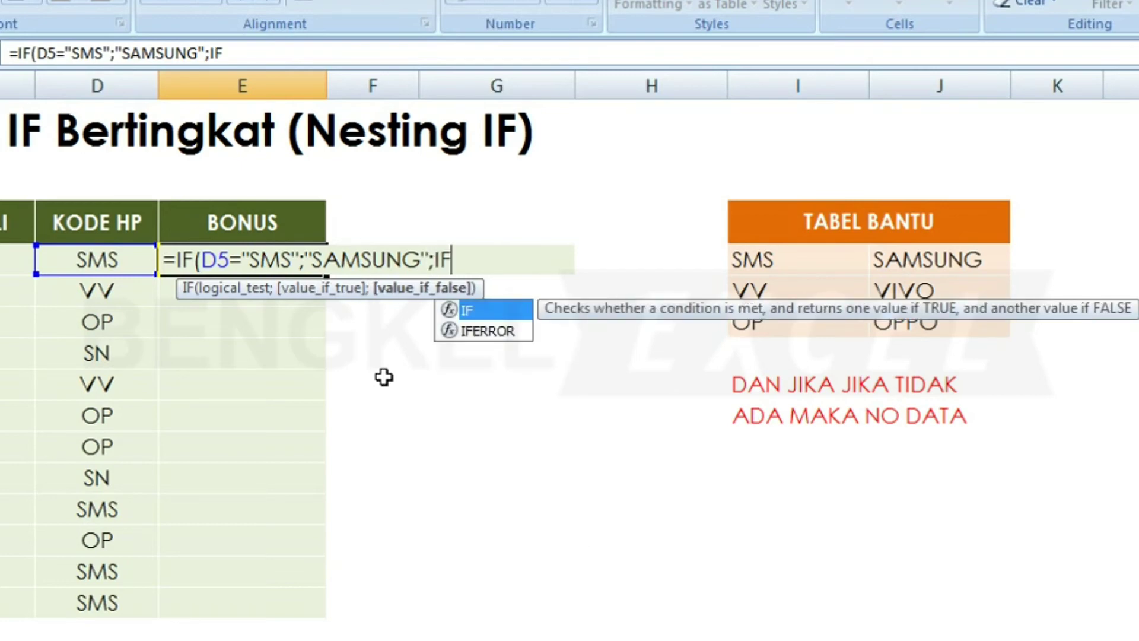
text(()
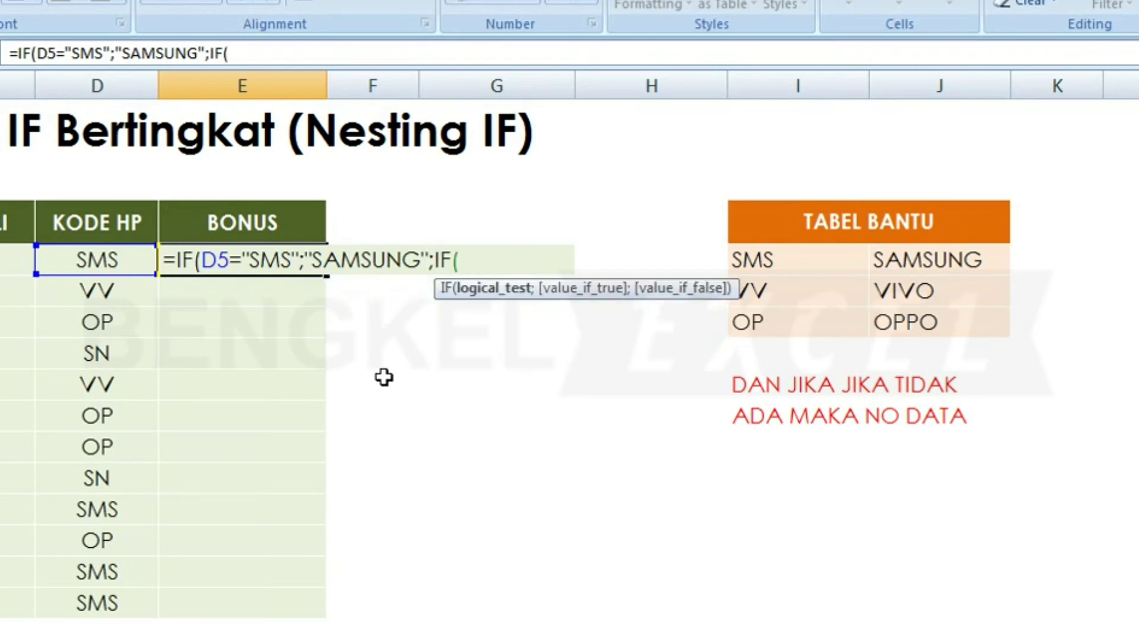
Step: Add the VV→VIVO and OP→OPPO tests, with "NO DATA" as the final fallback
click(85, 261)
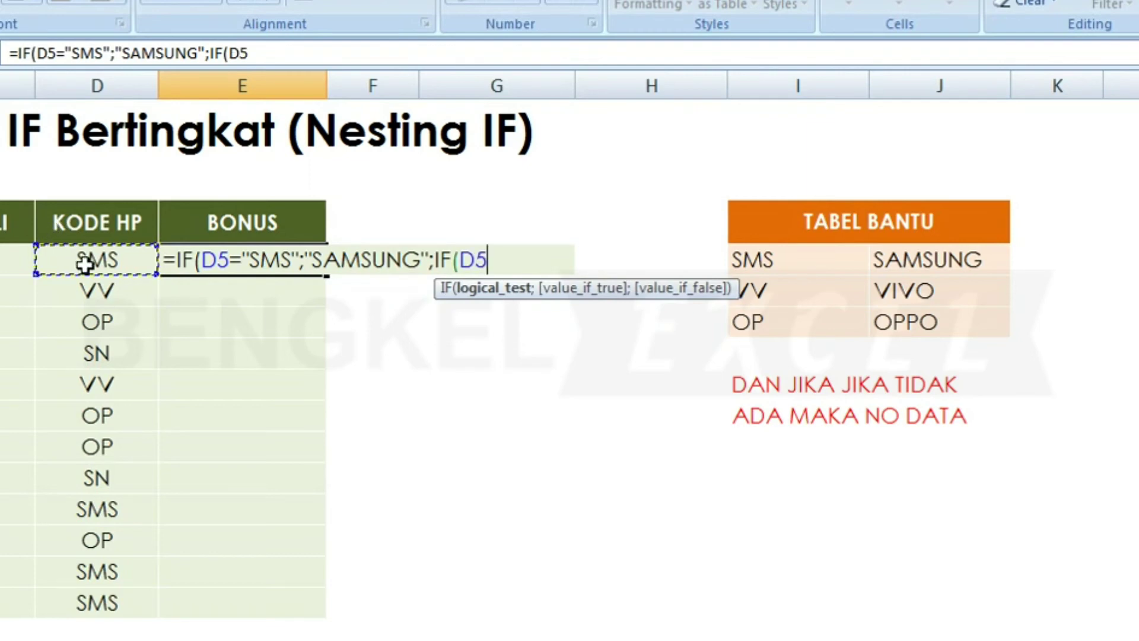
text(=)
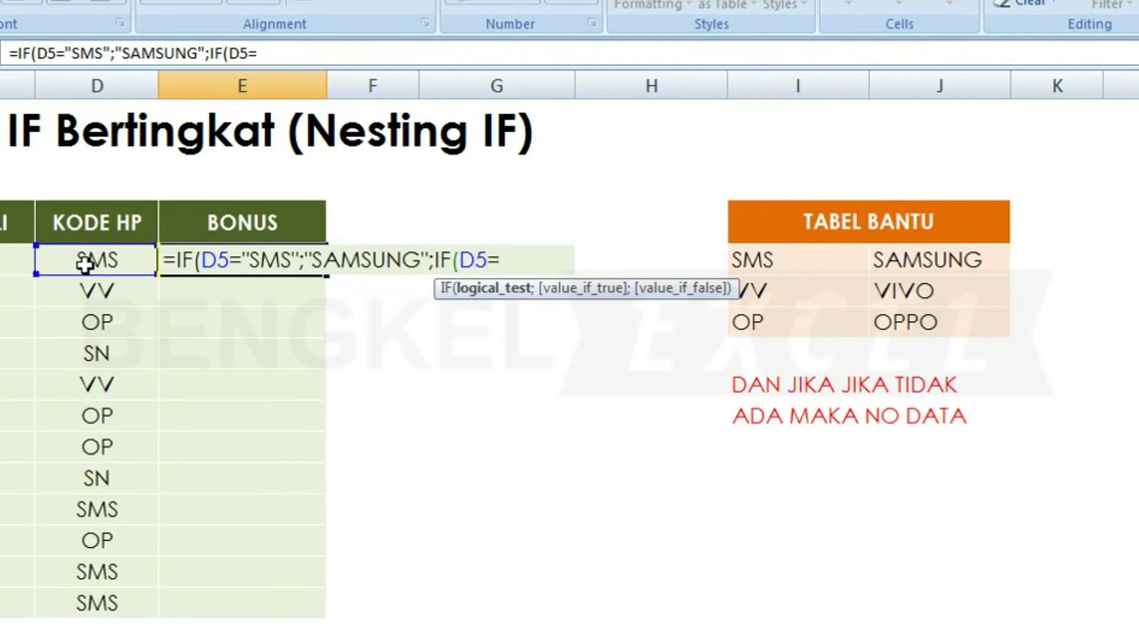
text(")
text(VV)
text(")
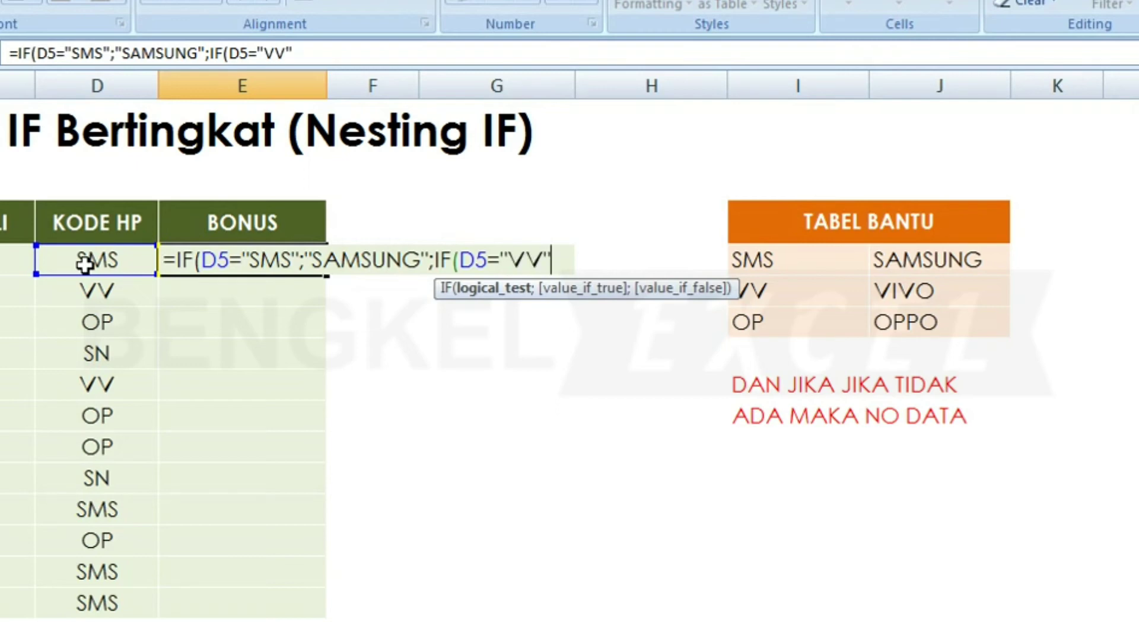
text(;"VI)
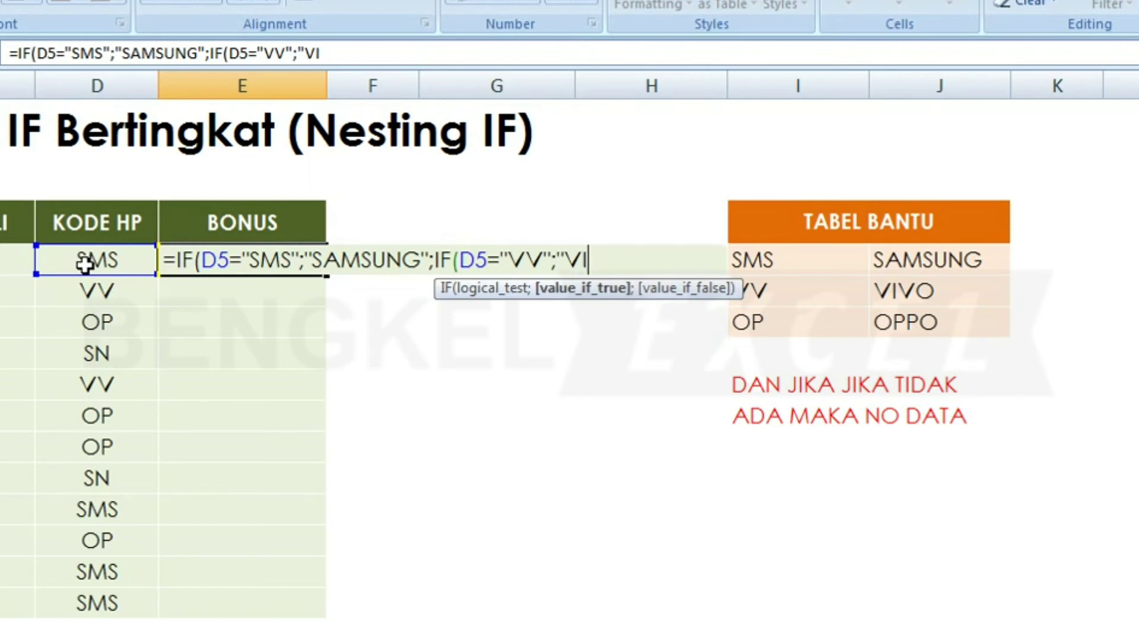
text(VO)
text(")
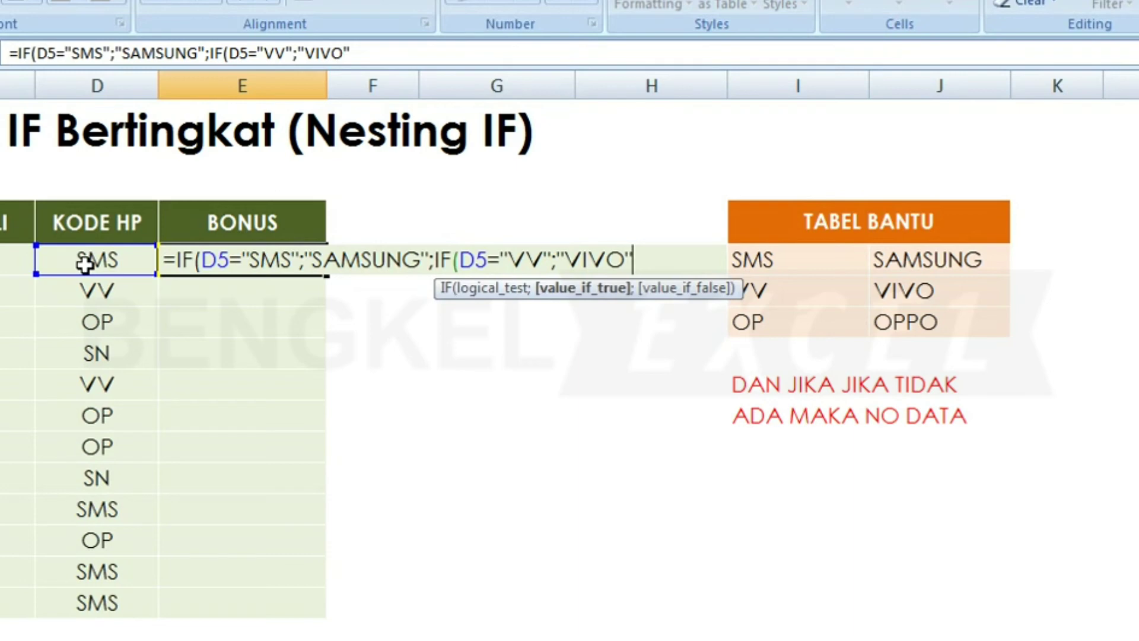
text(;IF)
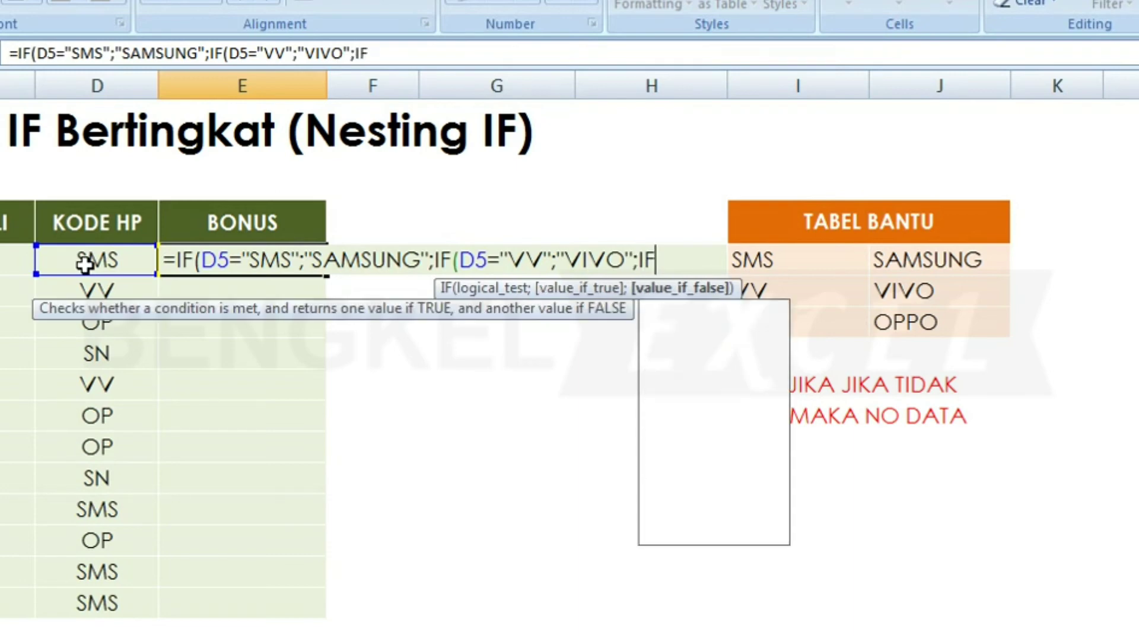
text(()
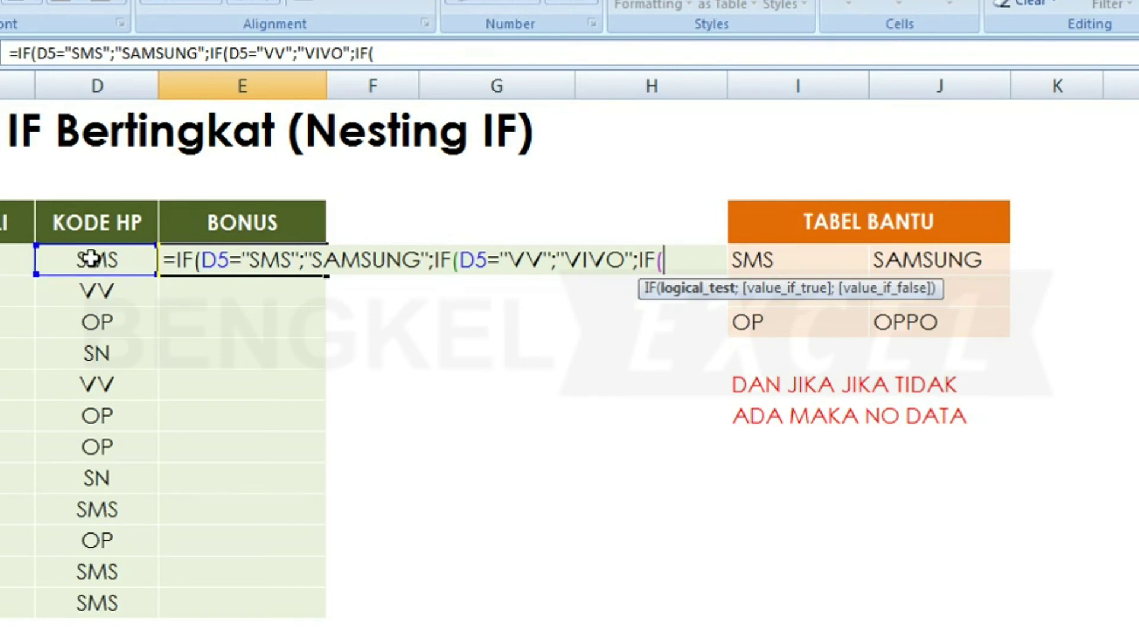
click(92, 259)
text(=)
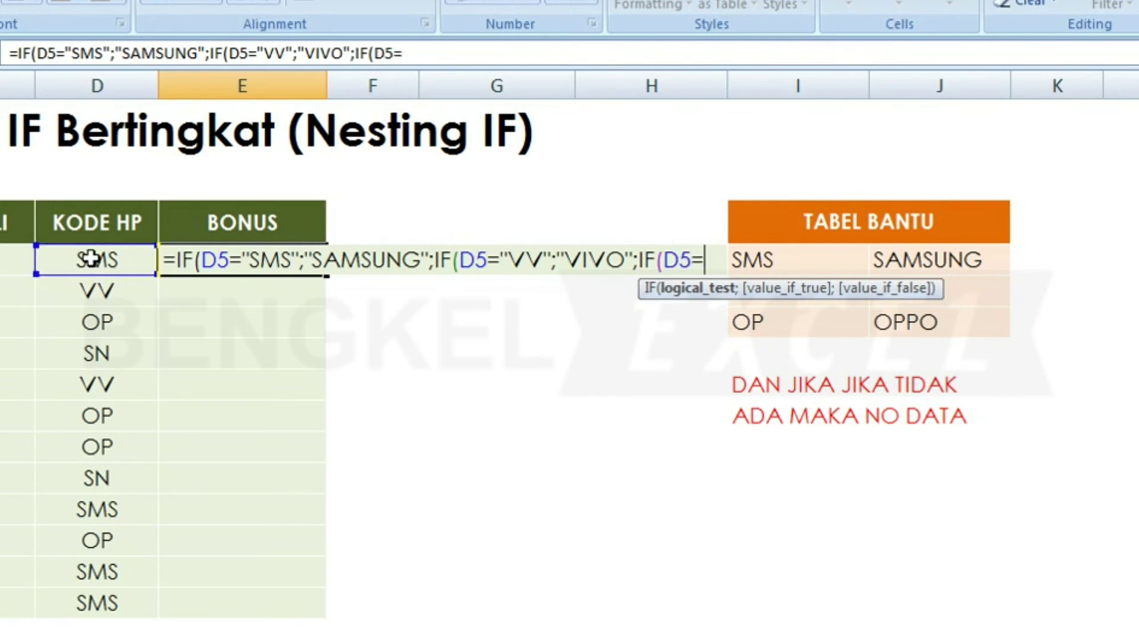
text(")
text(OP)
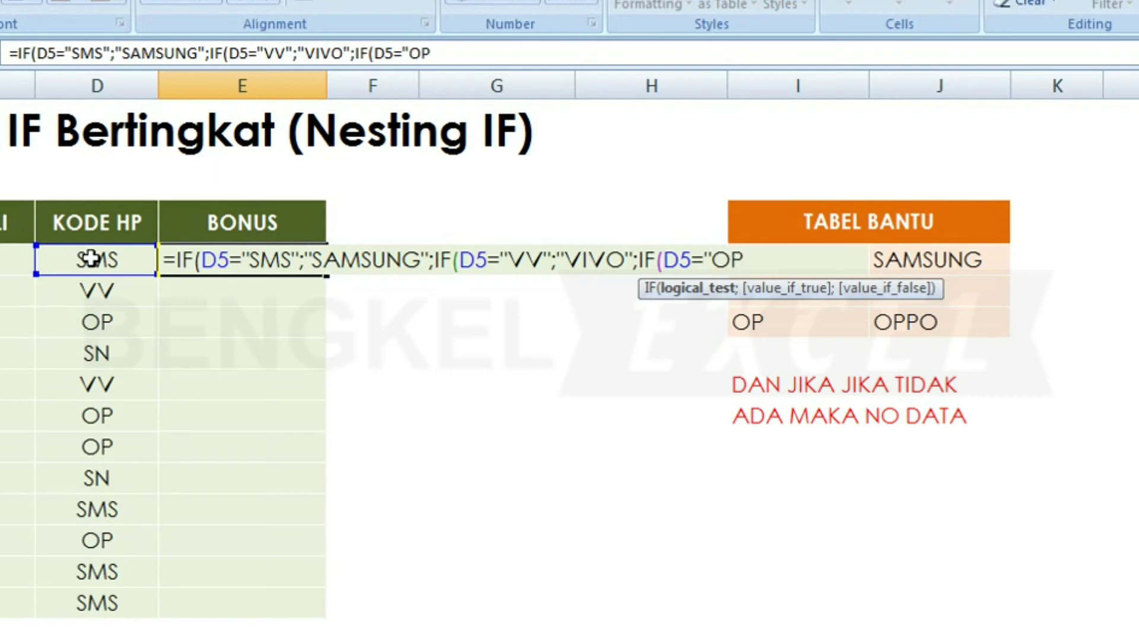
text(")
text(;"OP)
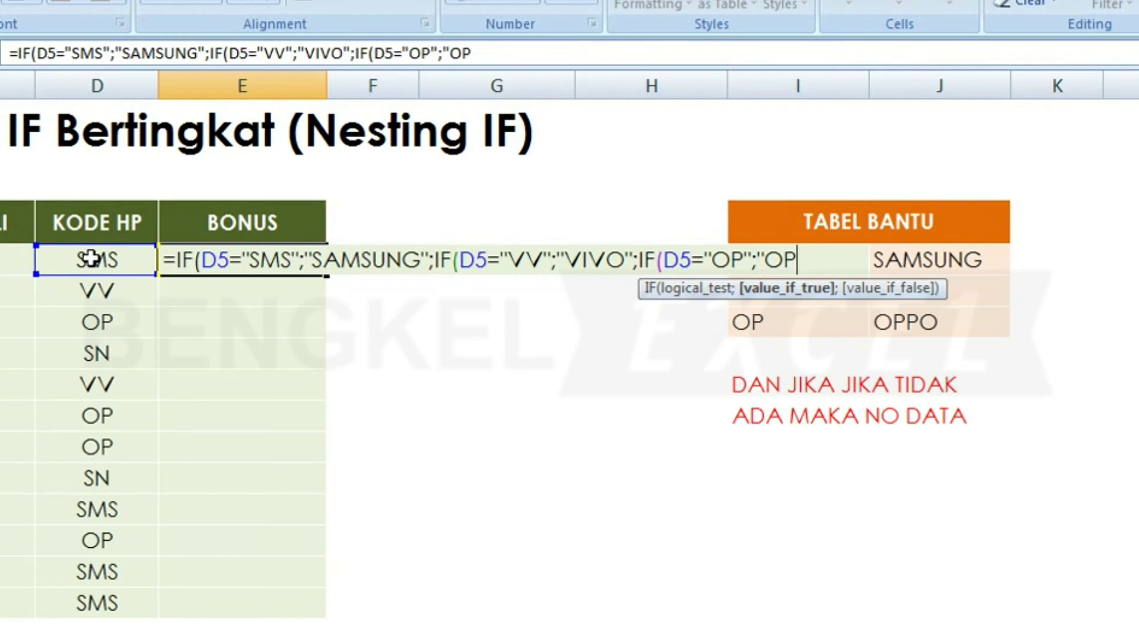
text(PO")
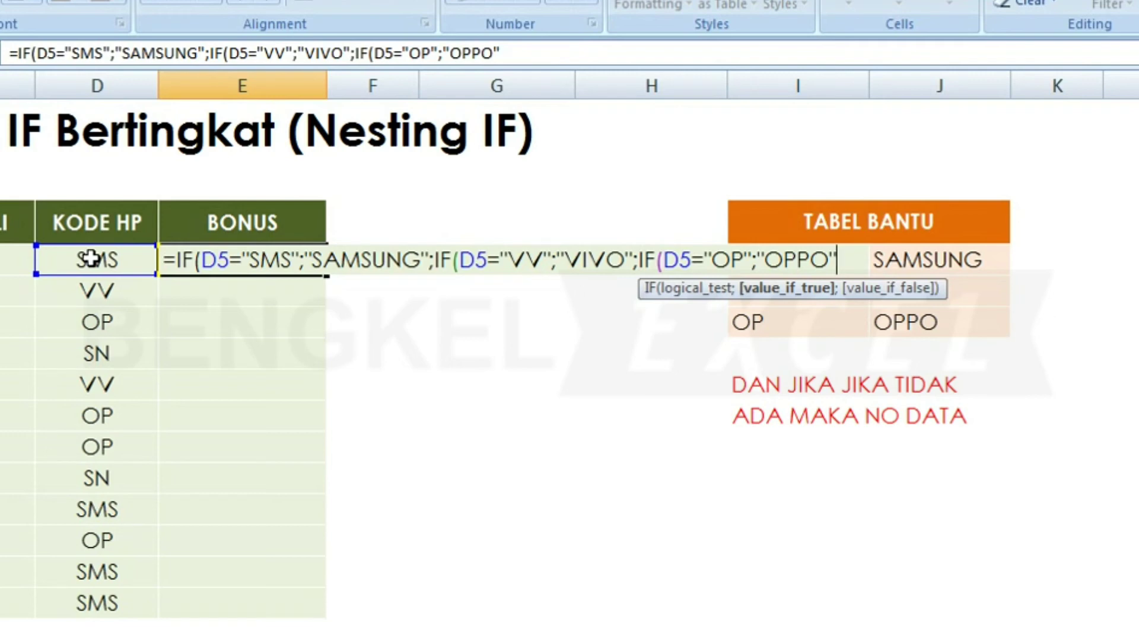
text(;)
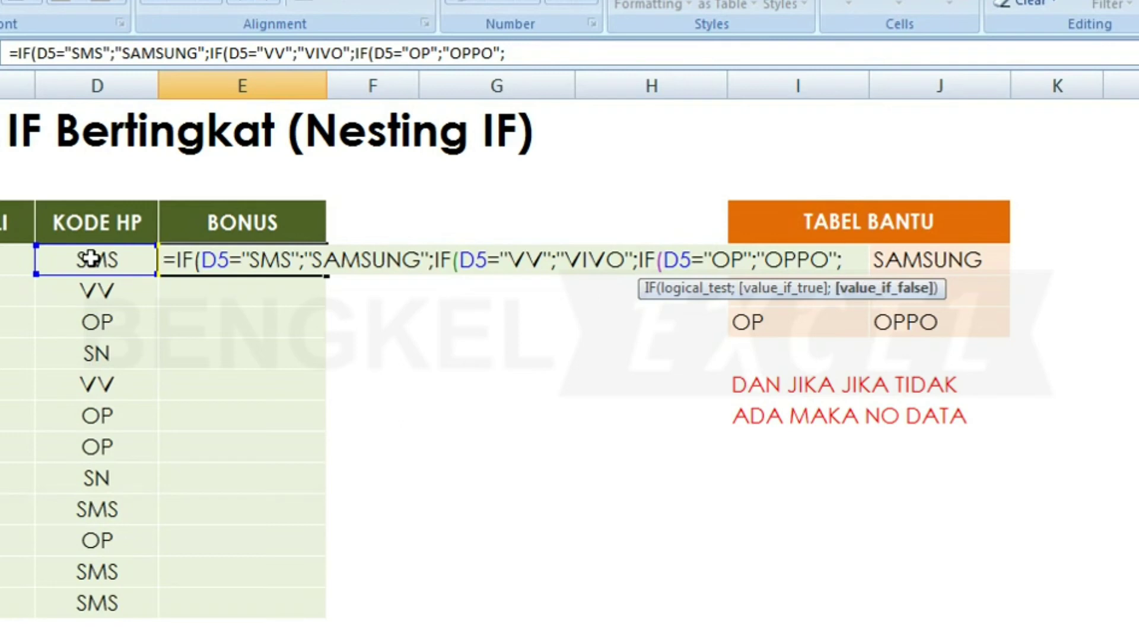
text("NO)
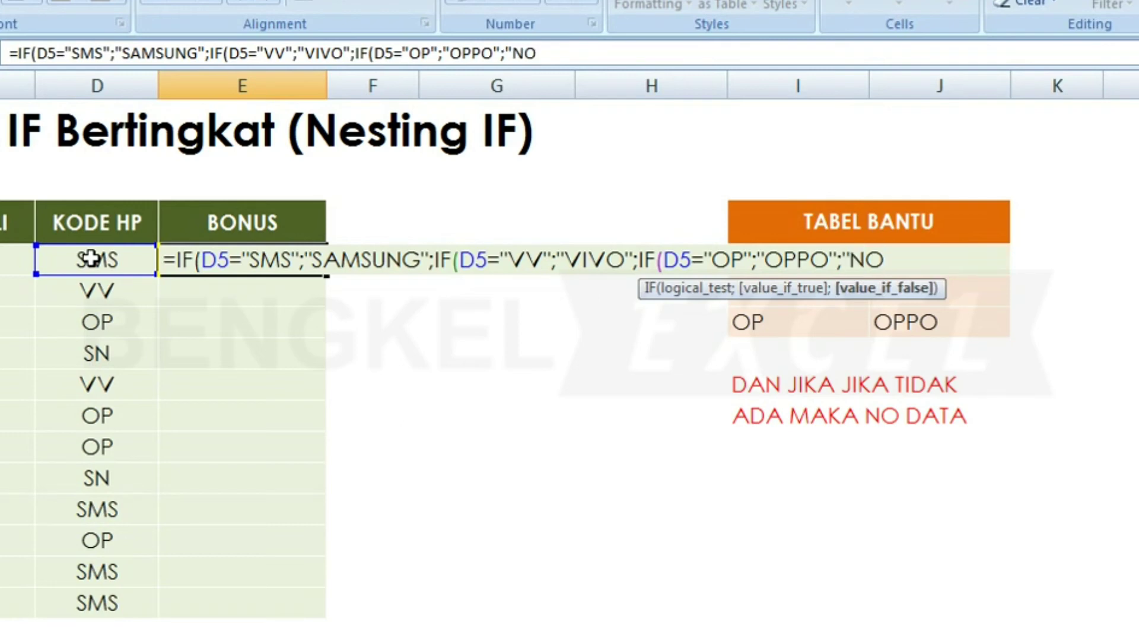
text( DATA)
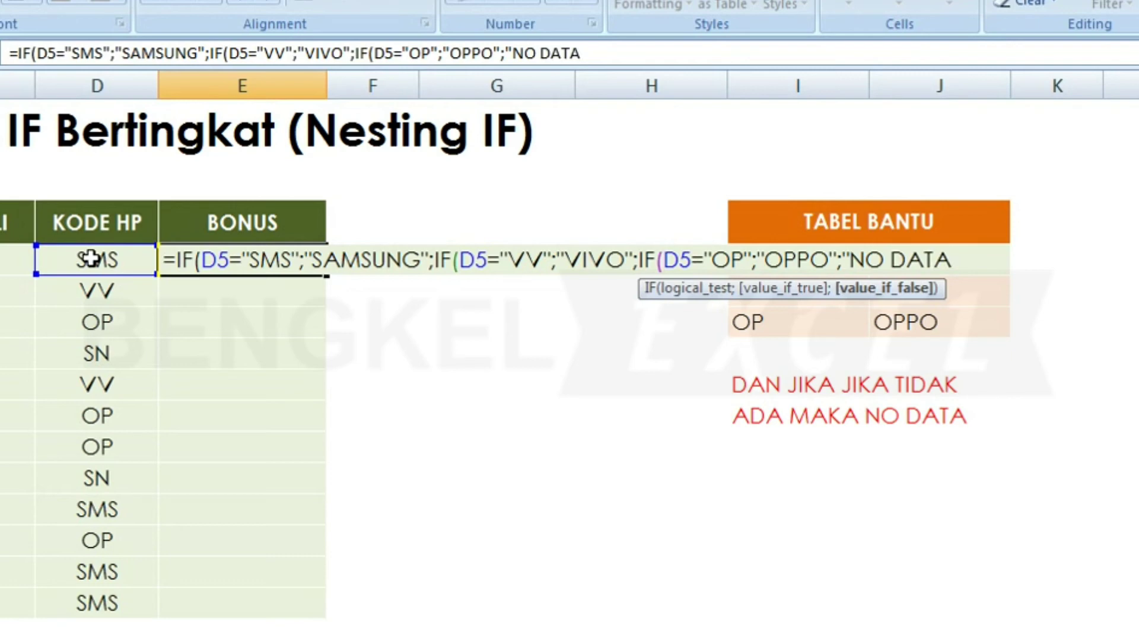
text(")
key(Return)
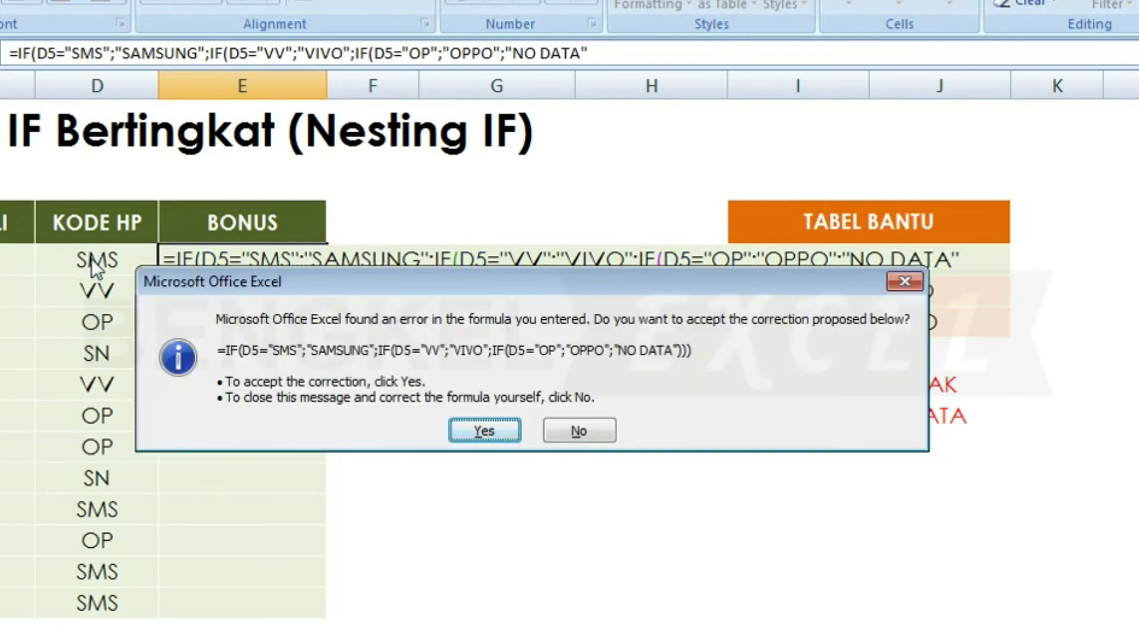
key(Return)
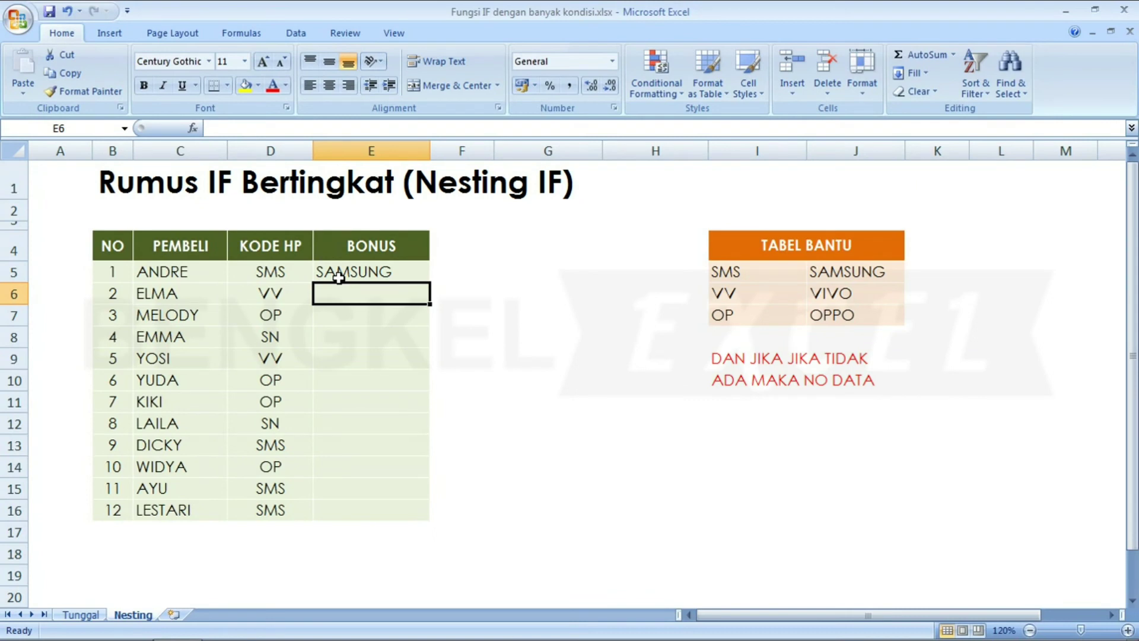
click(302, 274)
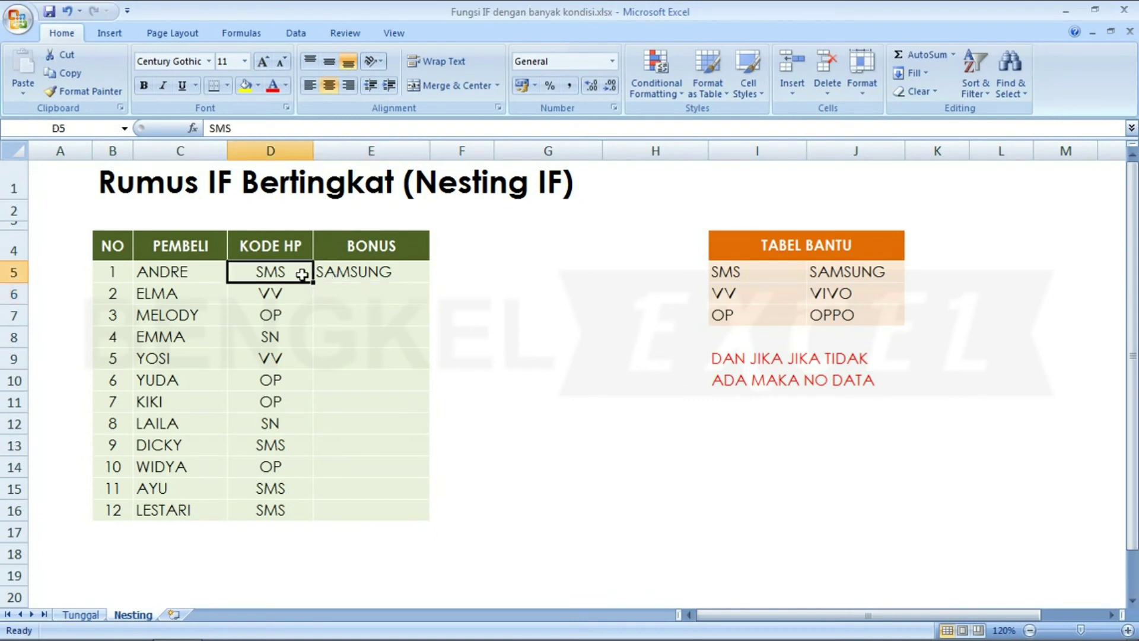
click(330, 274)
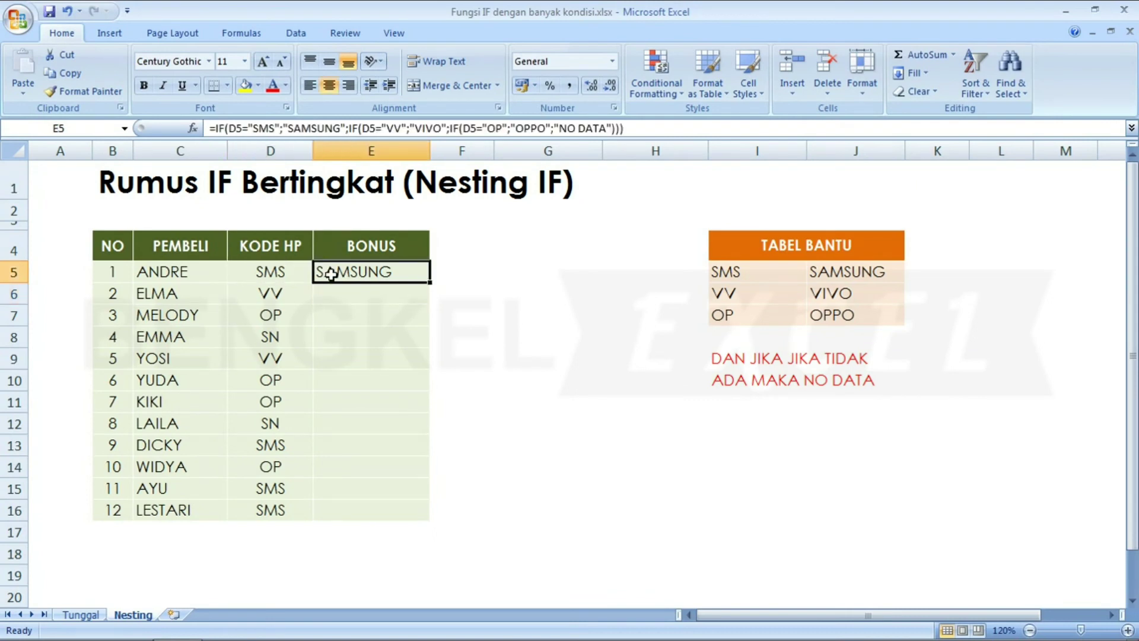
click(428, 288)
click(417, 276)
Step: Copy E5's nested IF formula down to E16 and check results like NO DATA for SN
double_click(430, 283)
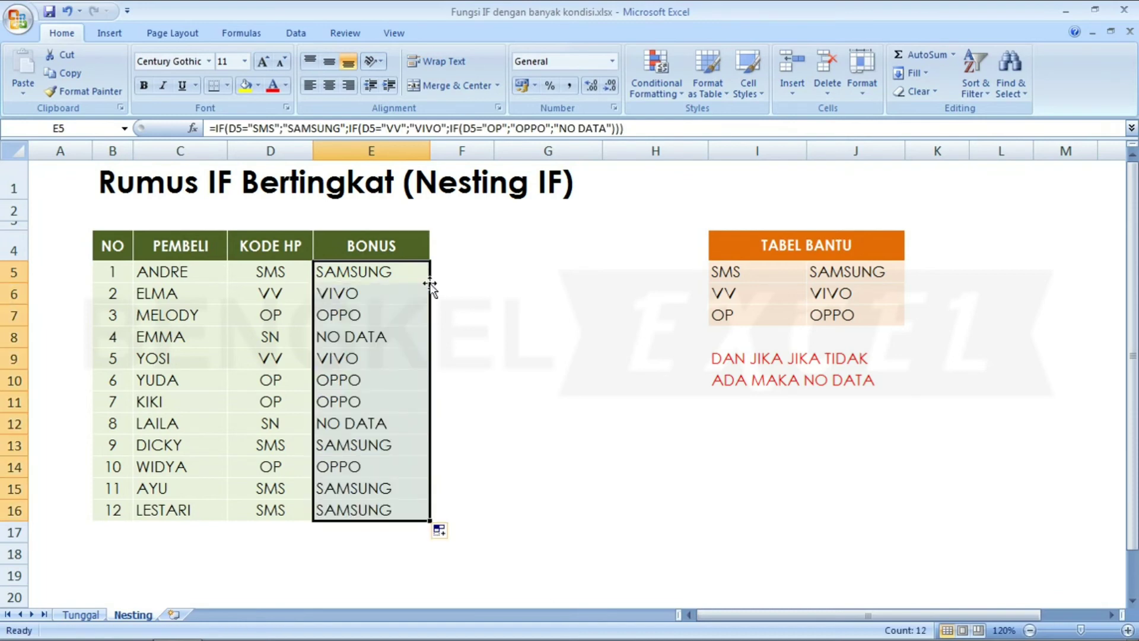
click(371, 288)
key(Down)
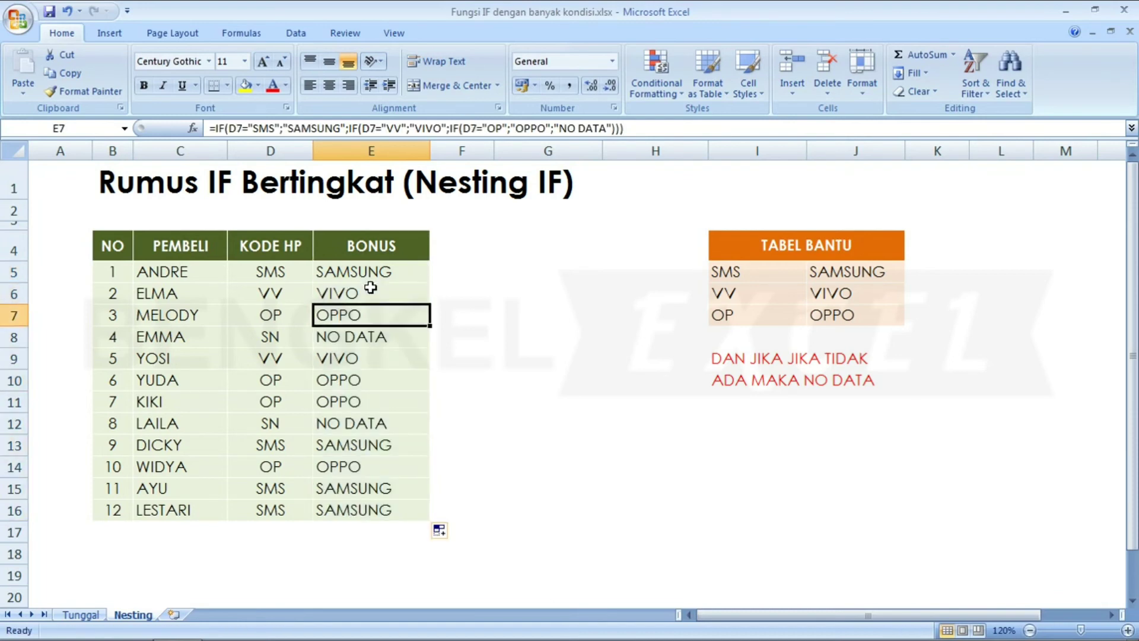
key(Left)
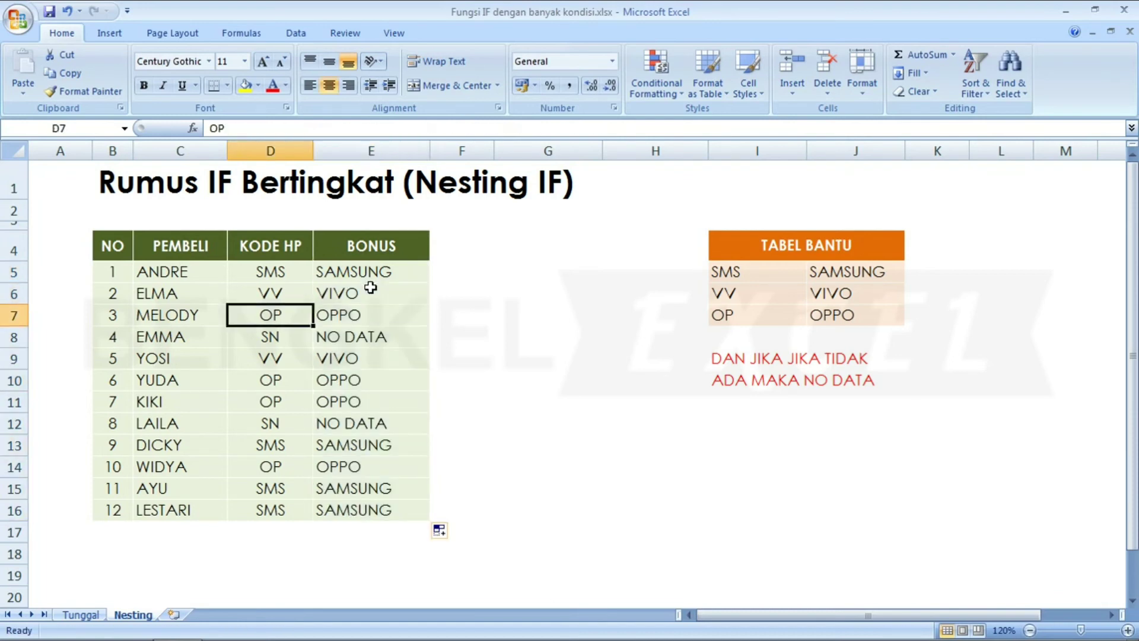
key(Right)
key(Down)
key(Left)
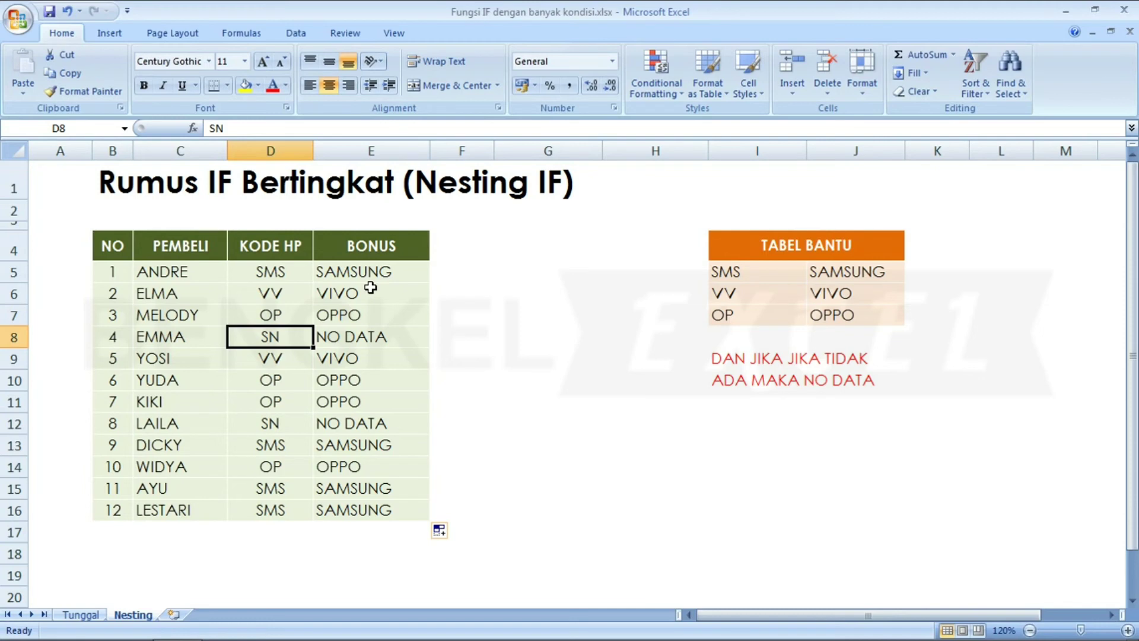
key(Right)
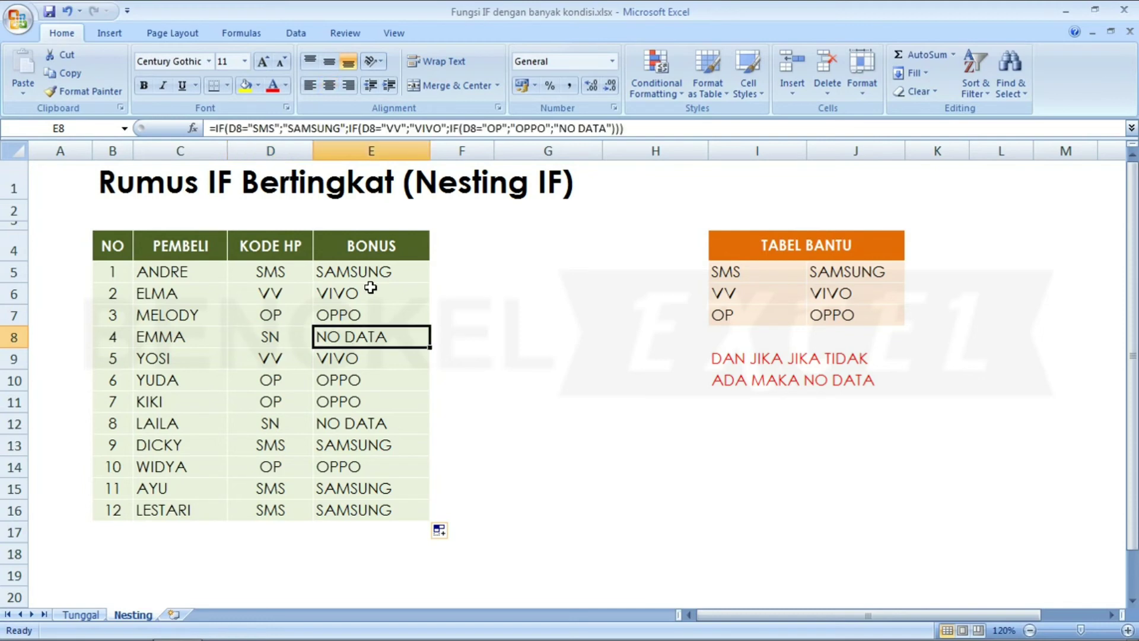
key(Down)
key(Down)
key(Down)
key(Down)
key(Left)
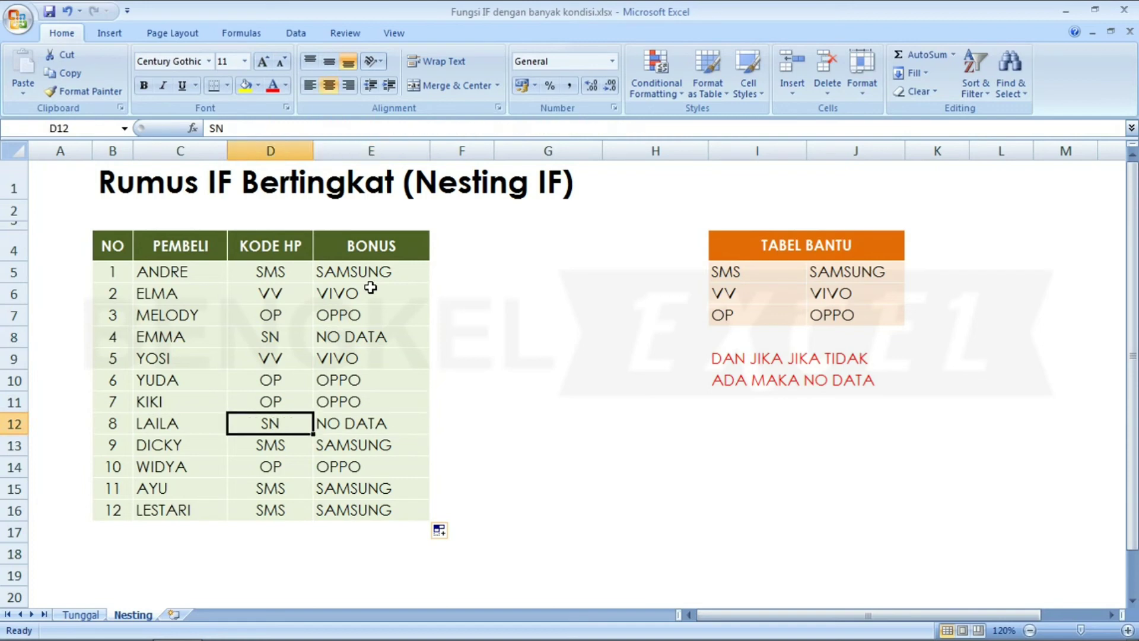
key(Up)
key(Down)
Step: Change D12's code to IP, then to VV, so E12 shows VIVO
text(IP)
key(Return)
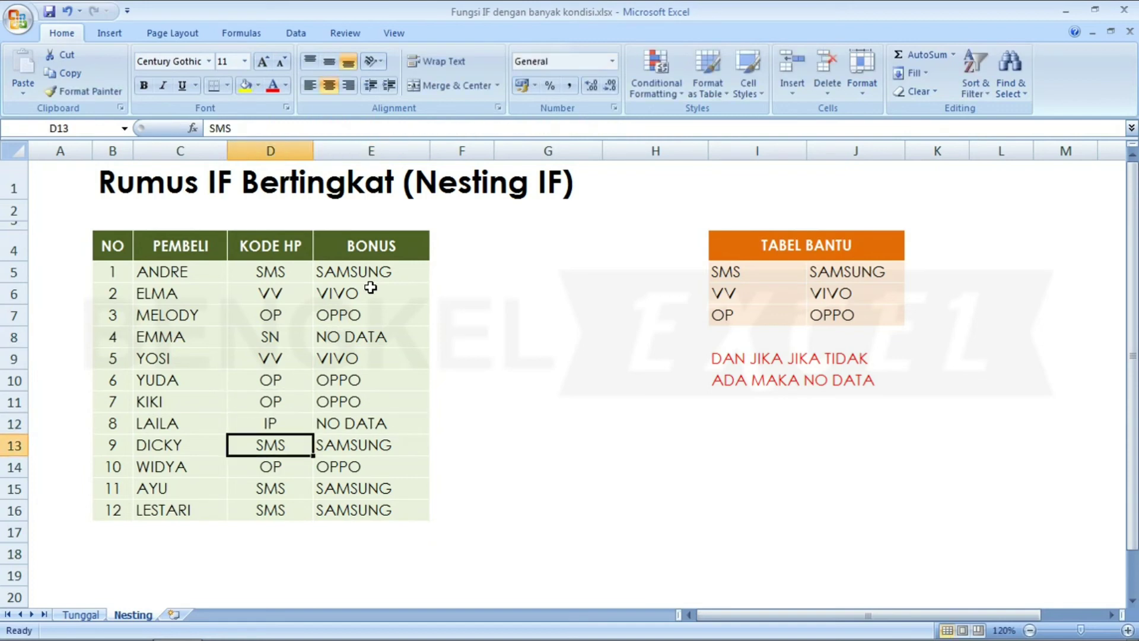
key(Up)
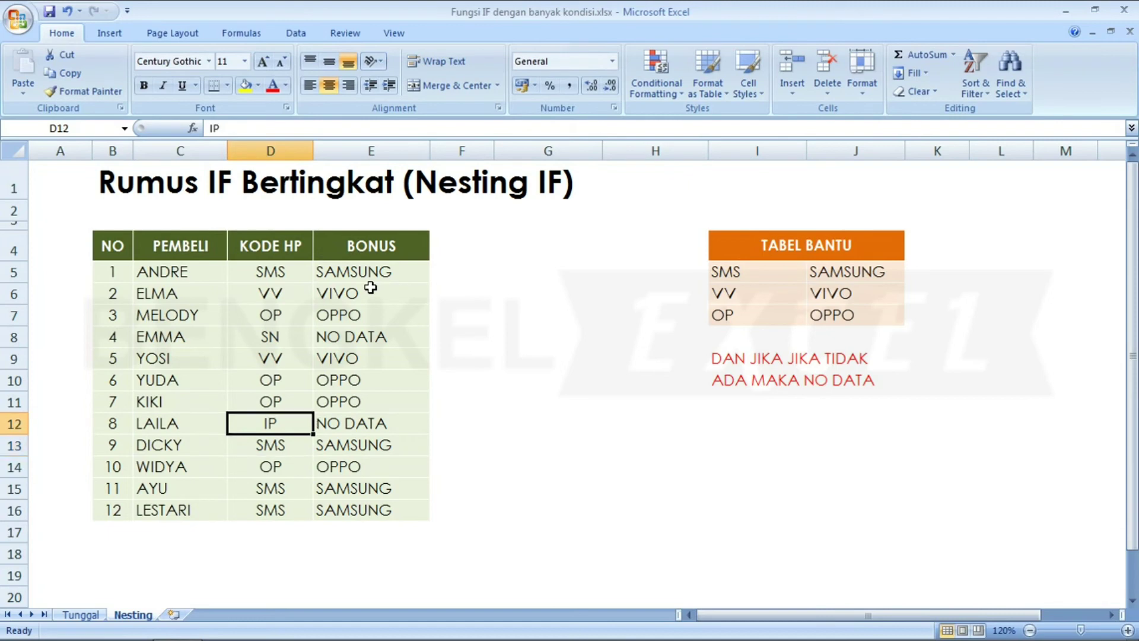
text(VV)
key(Return)
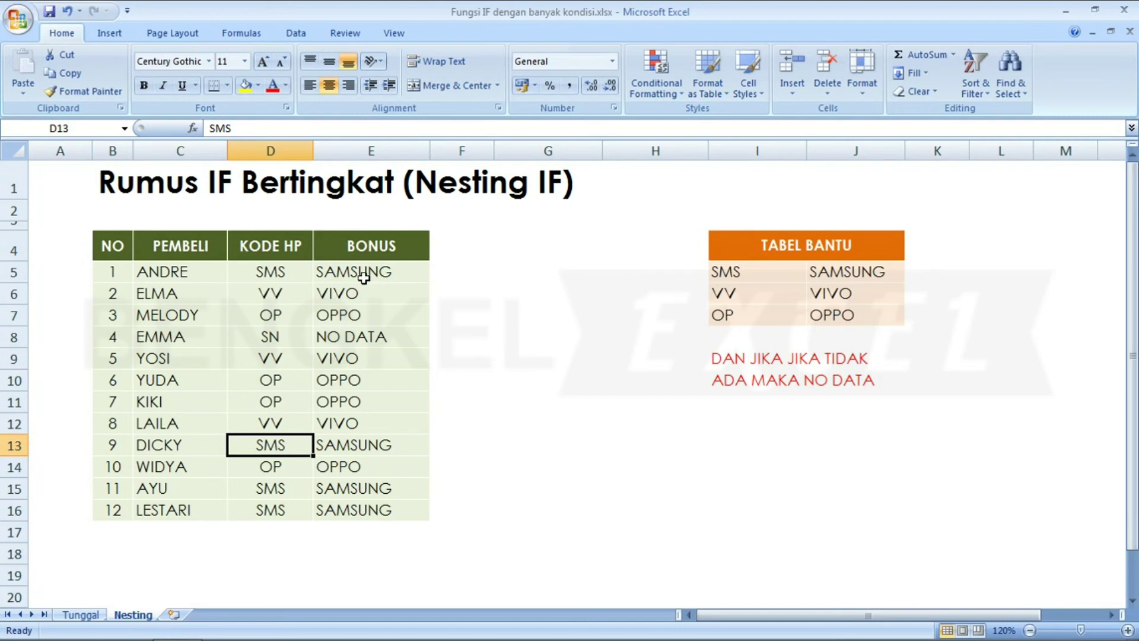
click(364, 277)
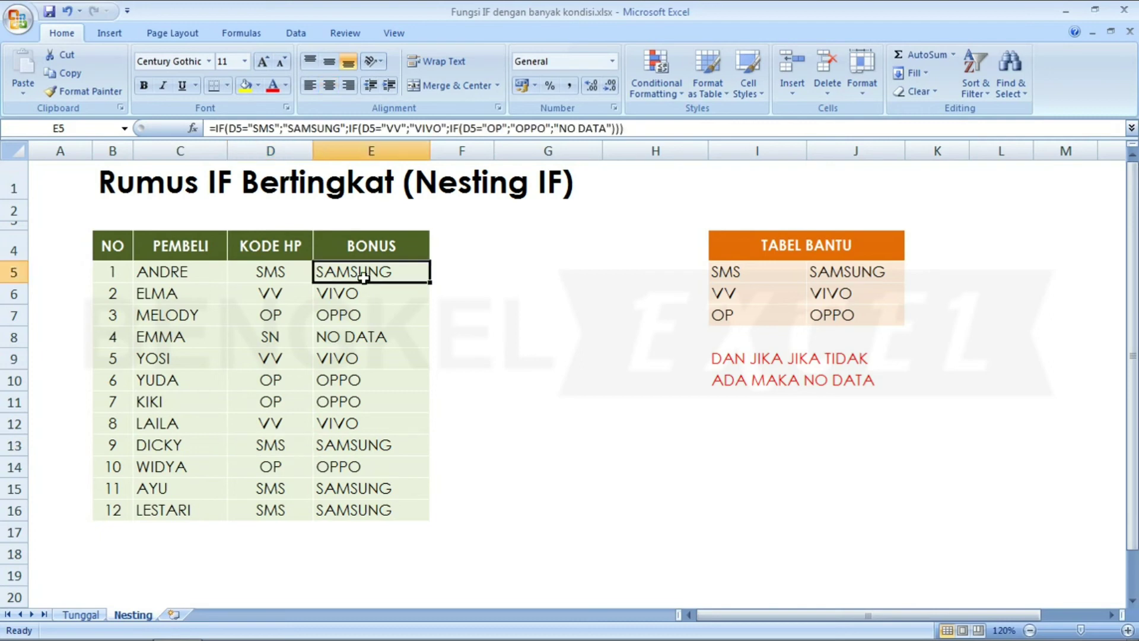
click(506, 426)
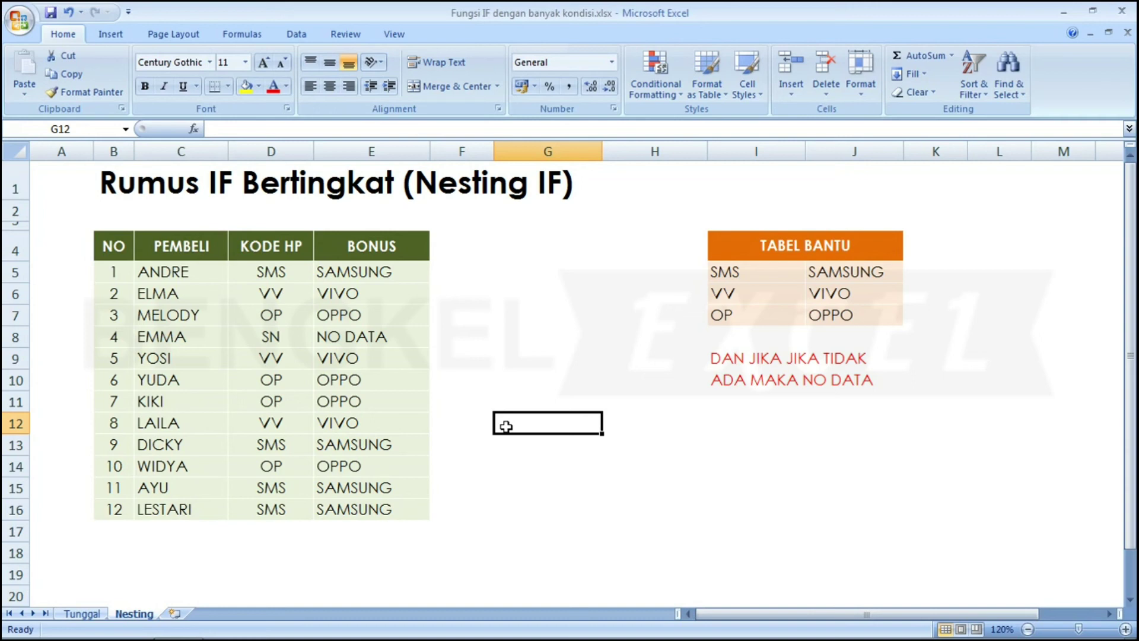
Step: On the Tunggal sheet, list the operators <, >, <> and = in G11:G14
key(Left)
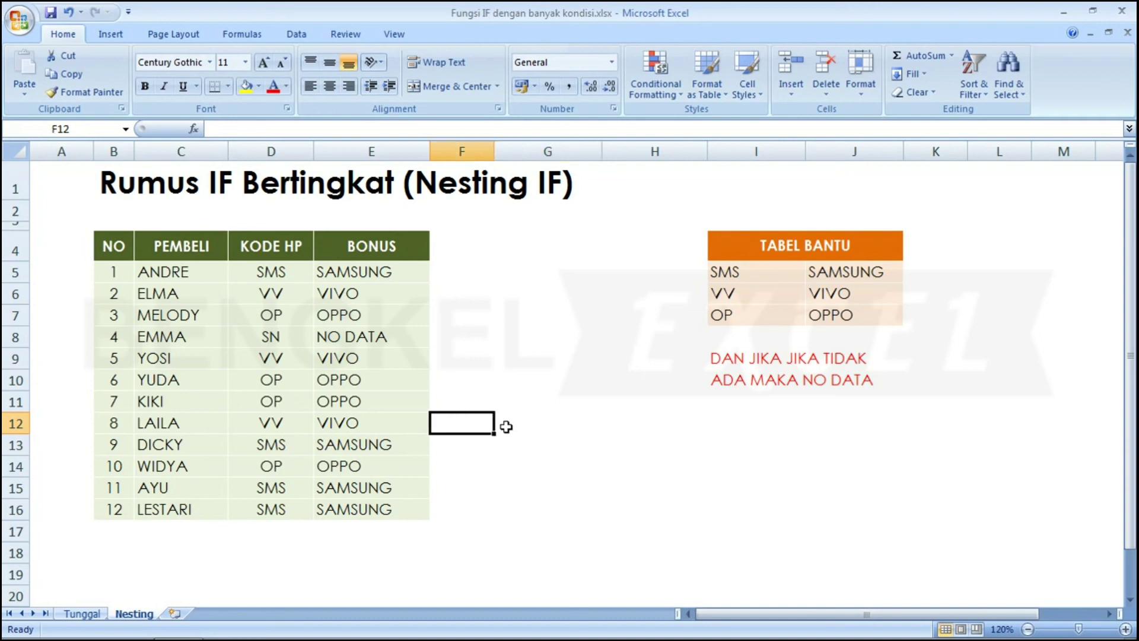
click(83, 613)
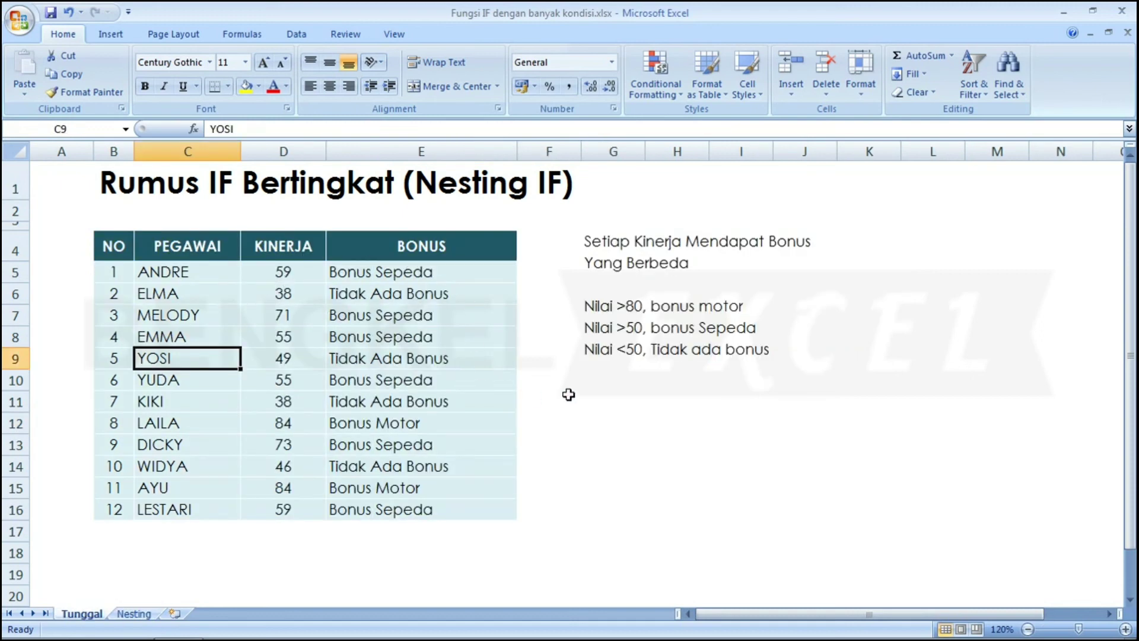
click(609, 409)
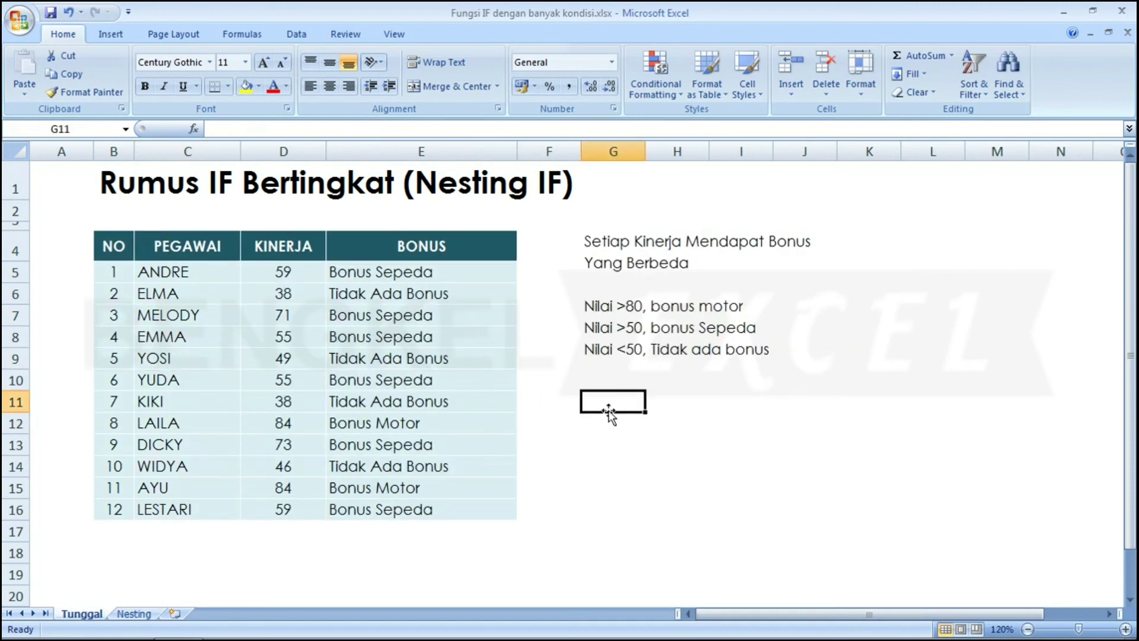
text(<)
key(Return)
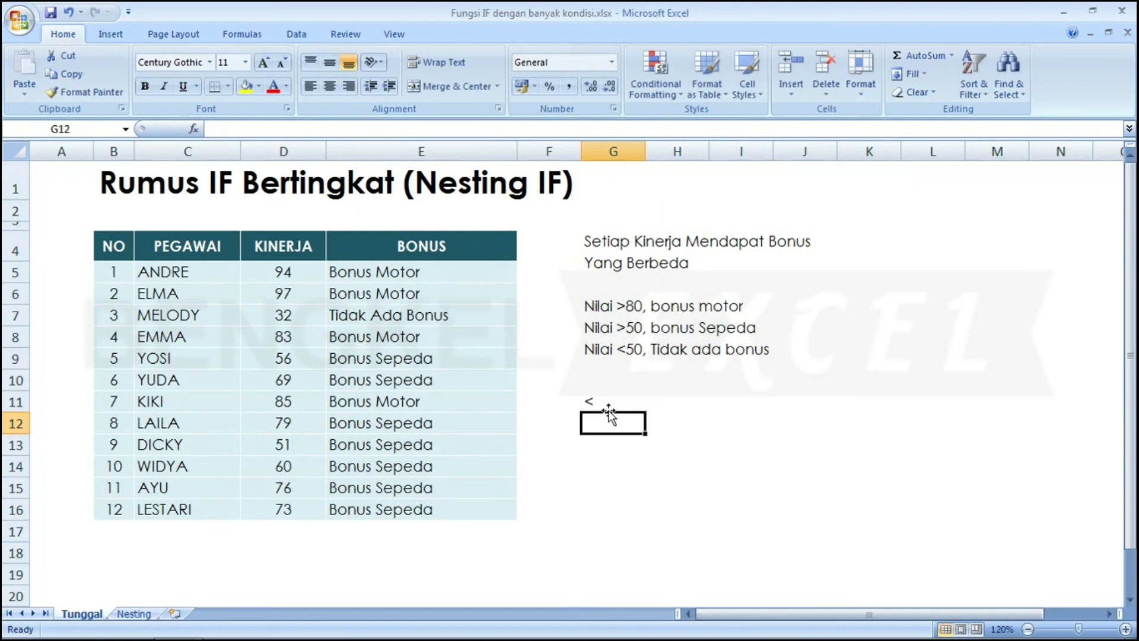
text(>)
key(Return)
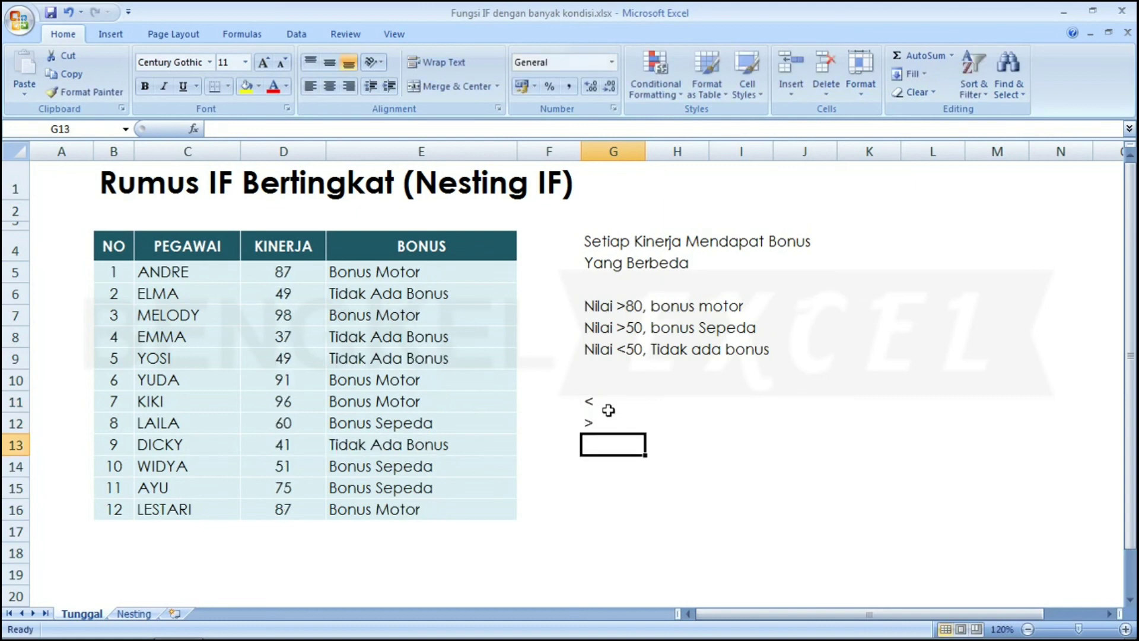
text(<>)
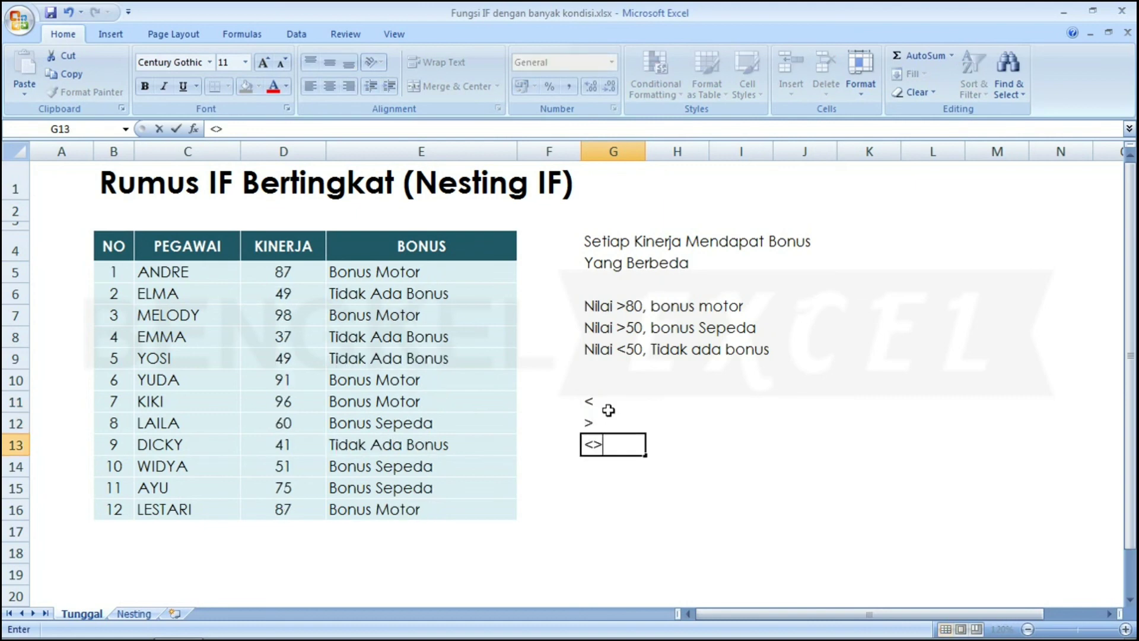
key(Return)
text(=)
key(Return)
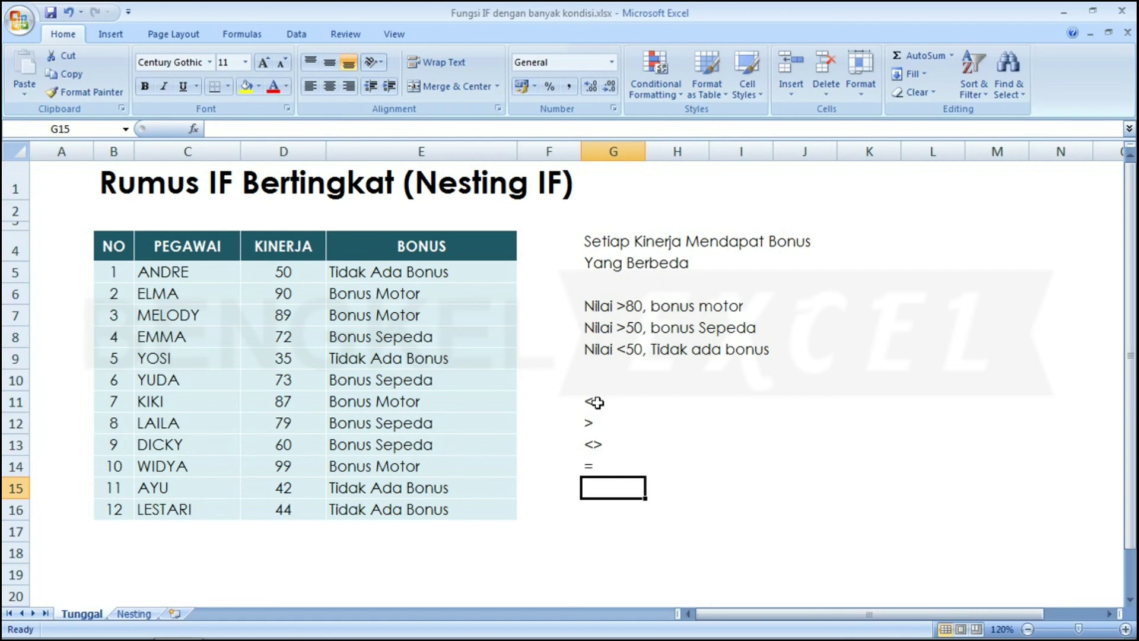
key(Up)
key(Up)
key(Up)
key(Up)
key(Up)
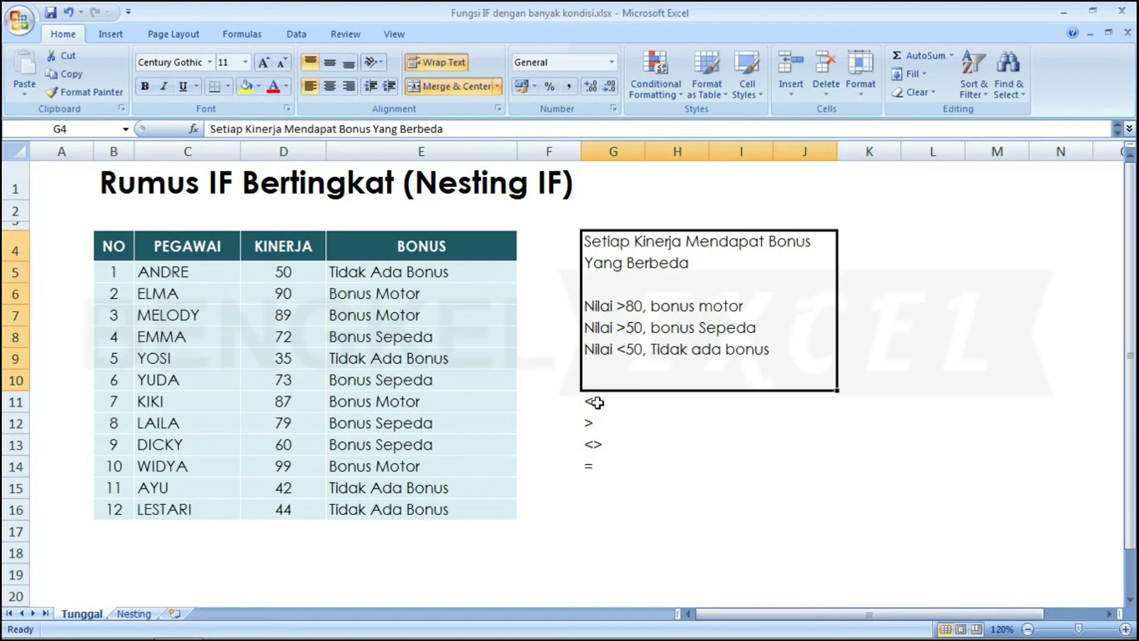
click(134, 618)
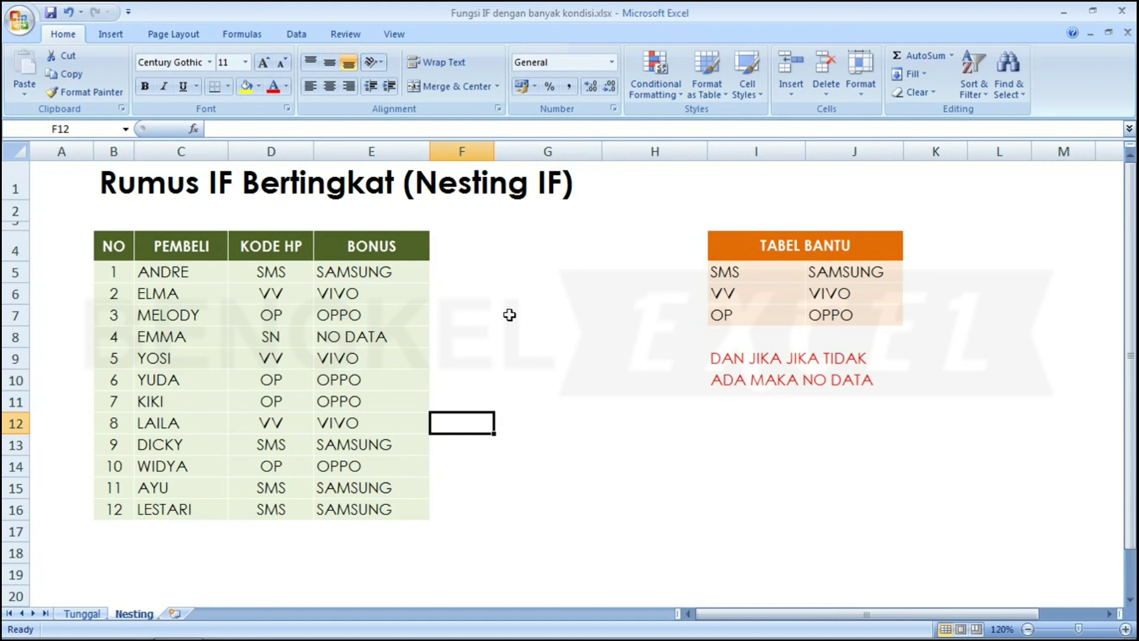
Step: Enter the formula =" " in Nesting sheet cell G12 so it appears blank
key(Right)
text(=)
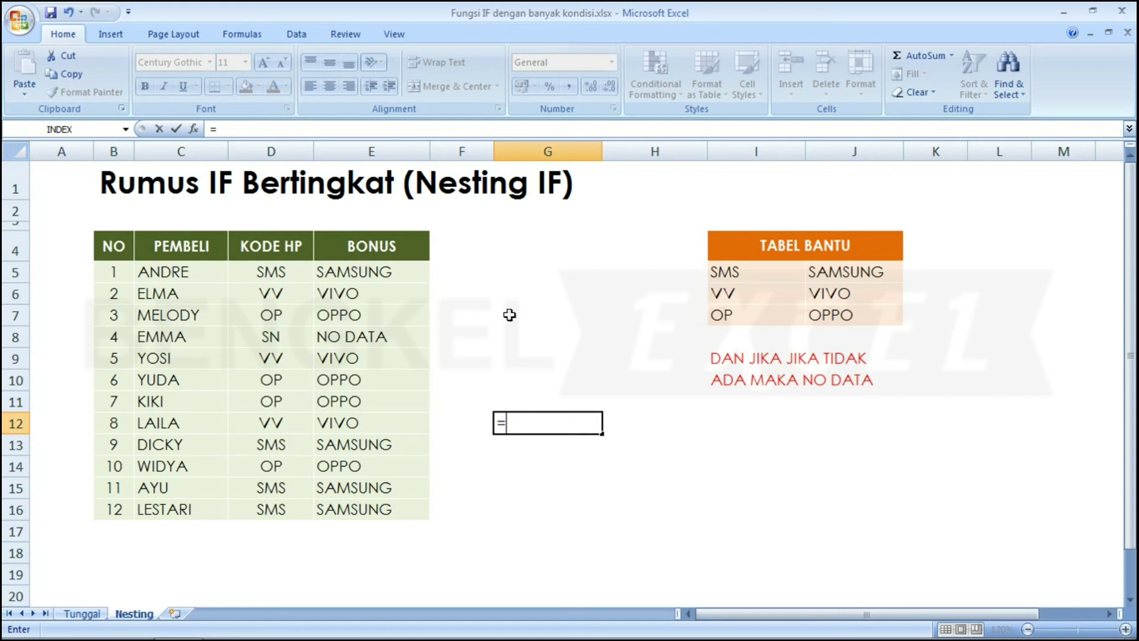
text(")
text( ")
key(Return)
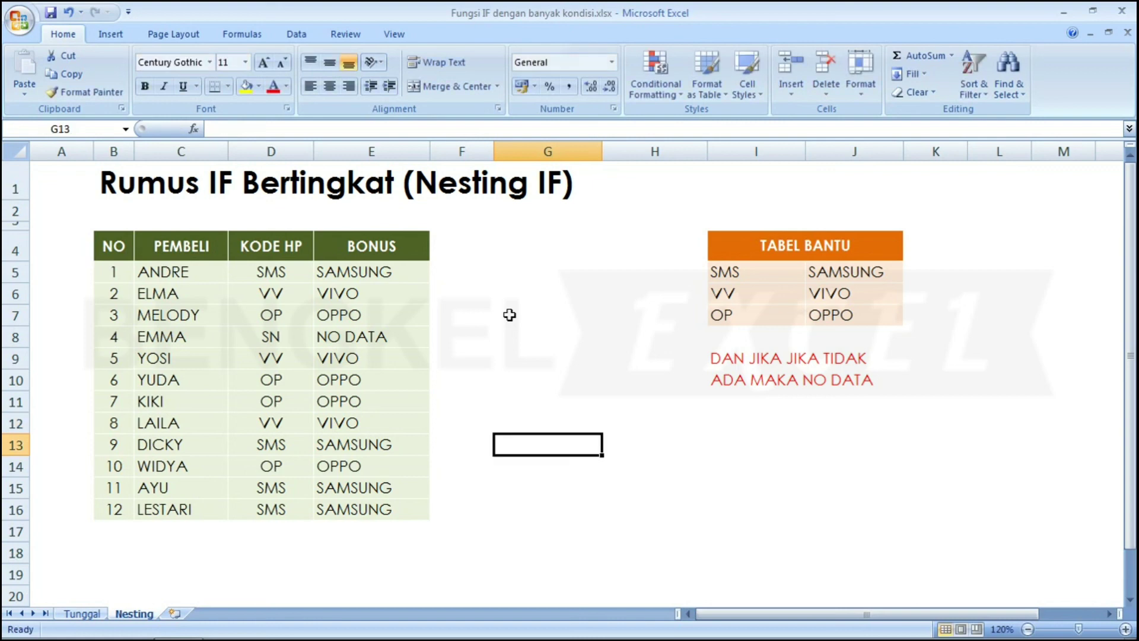